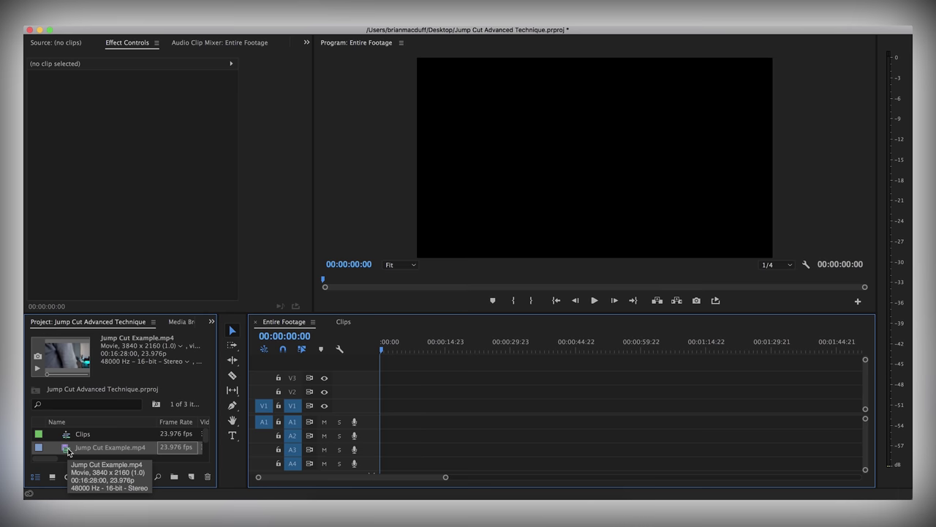
- Drag Jump Cut Example.mp4 onto V1/A1 of the Entire Footage timeline
{"action": "left_click_drag", "start_coordinate": [67, 451], "coordinate": [381, 411]}
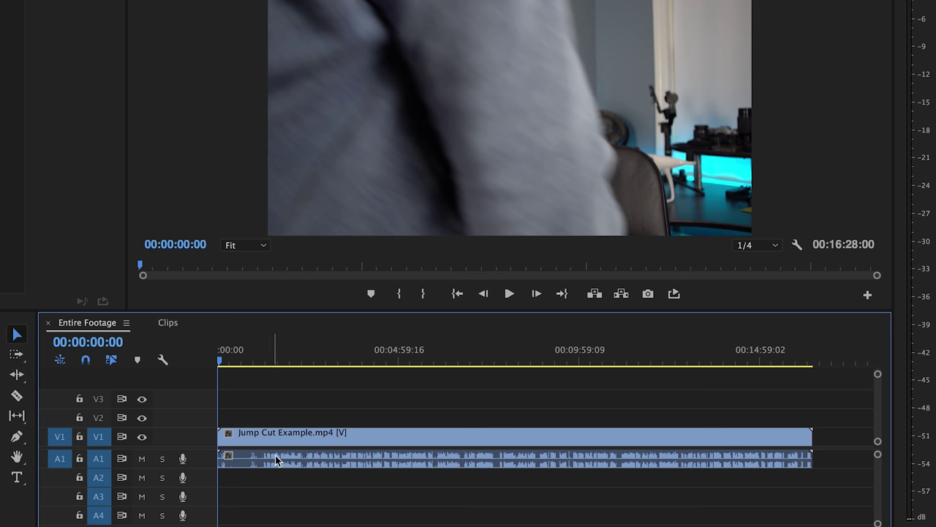
- Zoom the timeline in around 00:03:25 of the footage
{"action": "scroll", "coordinate": [275, 459], "scroll_direction": "up", "scroll_amount": 3}
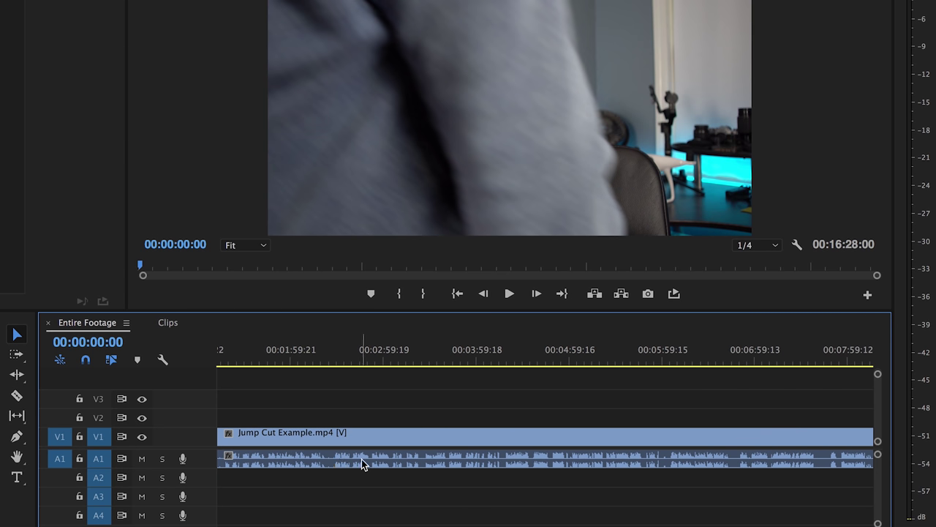
{"action": "scroll", "coordinate": [459, 463], "scroll_direction": "up", "scroll_amount": 3}
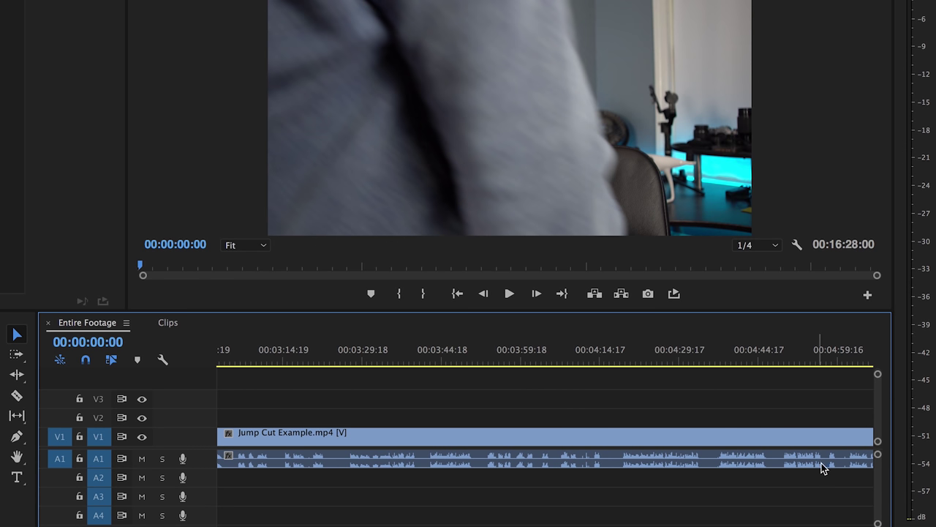
{"action": "left_click", "coordinate": [340, 362]}
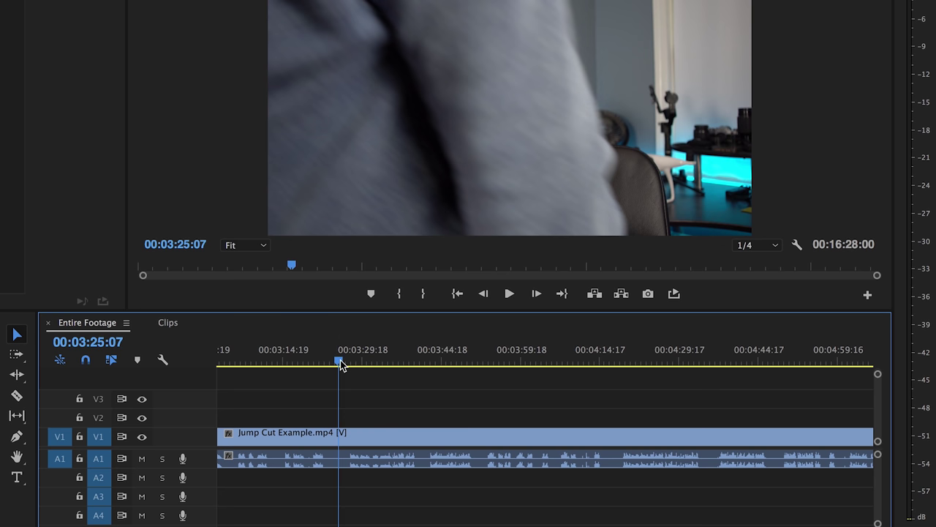
{"action": "key", "text": "backslash"}
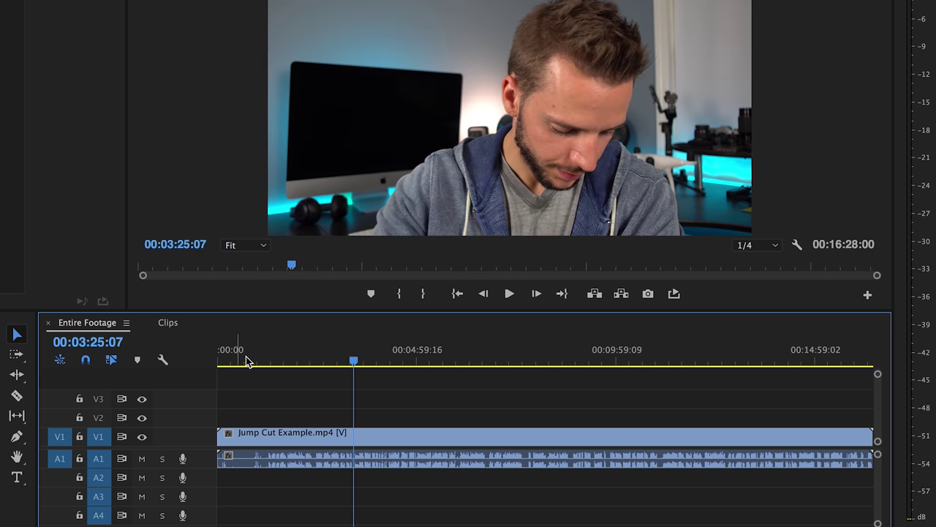
{"action": "key", "text": "equal"}
{"action": "key", "text": "equal"}
{"action": "scroll", "coordinate": [214, 463], "scroll_direction": "up", "scroll_amount": 2}
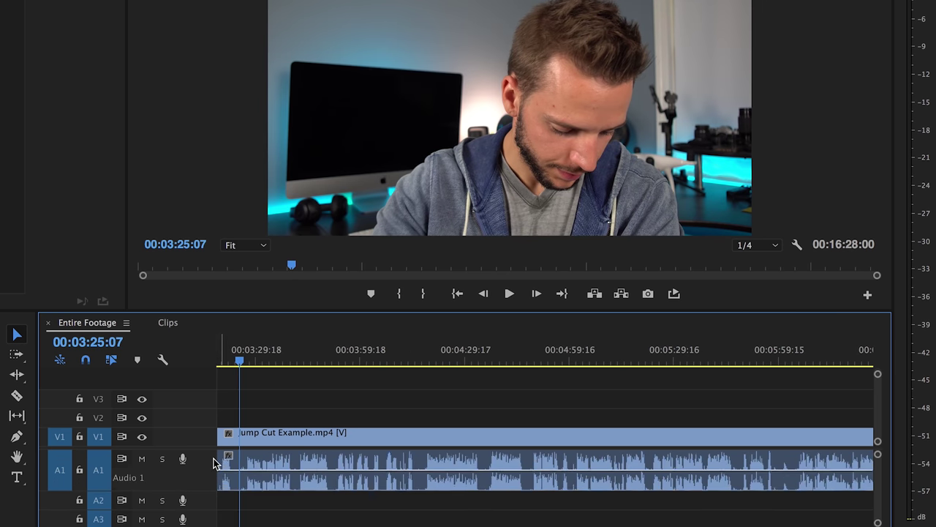
{"action": "scroll", "coordinate": [264, 464], "scroll_direction": "up", "scroll_amount": 4}
{"action": "scroll", "coordinate": [263, 464], "scroll_direction": "left", "scroll_amount": 1}
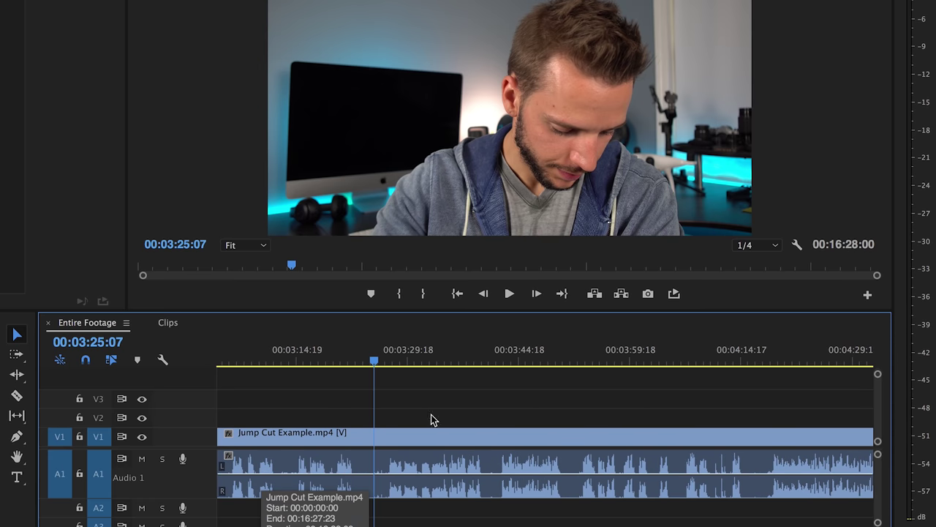
- Place the playhead at 00:03:27:11 and switch to the Razor tool
{"action": "left_click", "coordinate": [387, 362]}
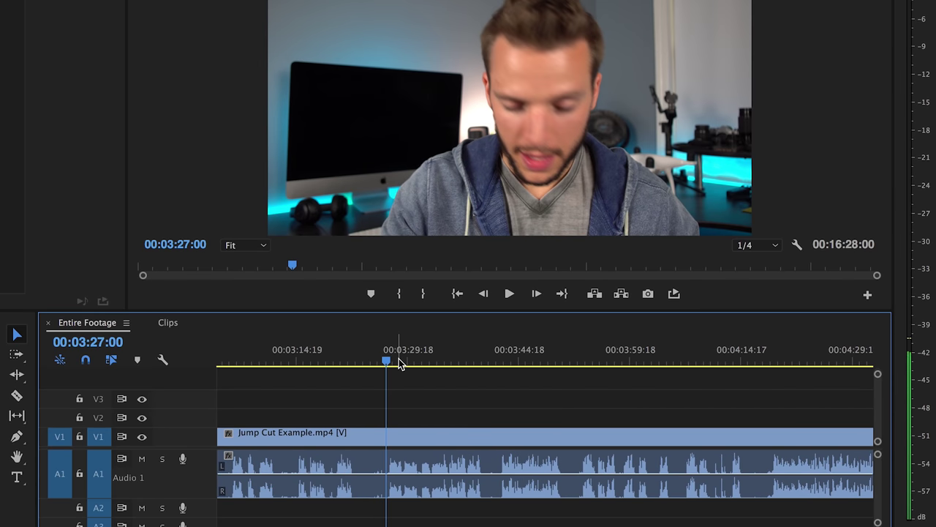
{"action": "key", "text": "Right"}
{"action": "key", "text": "Right"}
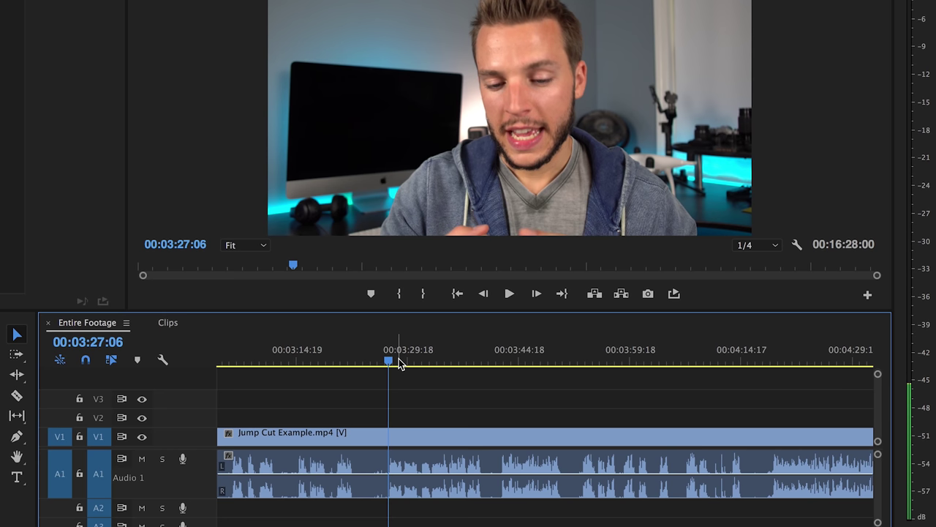
{"action": "key", "text": "shift+Right"}
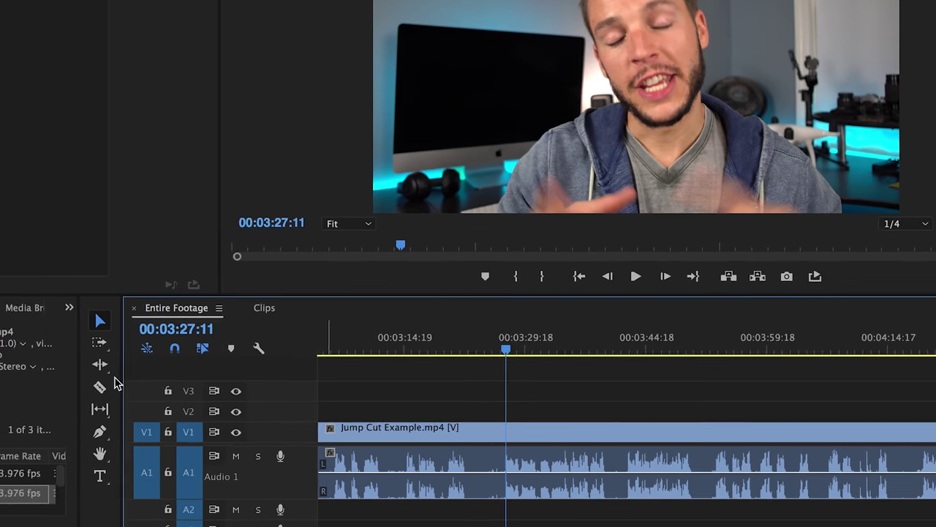
{"action": "left_click", "coordinate": [17, 395]}
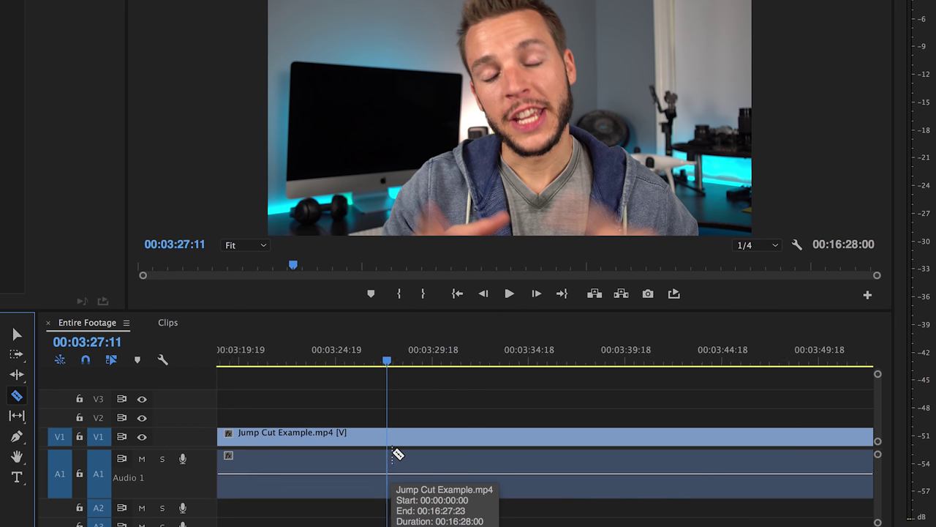
- Split the footage at 00:03:27:11 and at 00:03:39:15
{"action": "key", "text": "="}
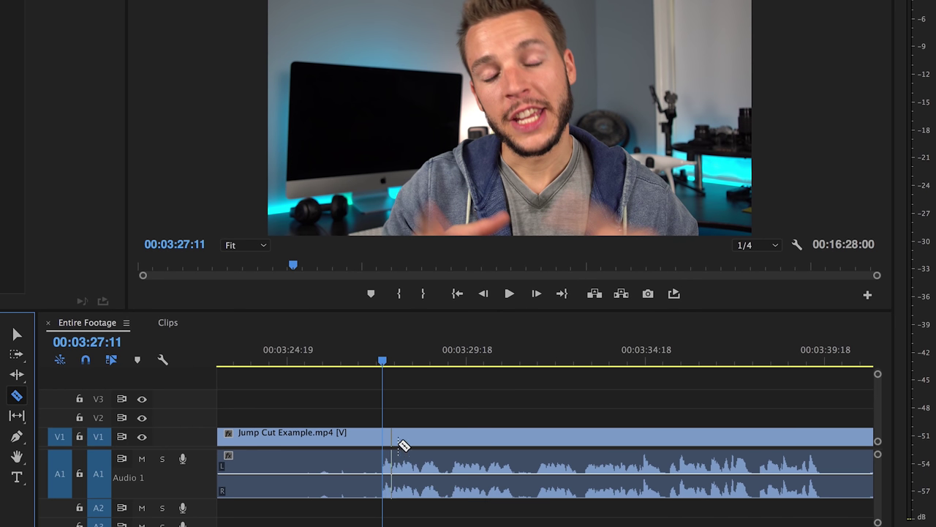
{"action": "left_click", "coordinate": [383, 436]}
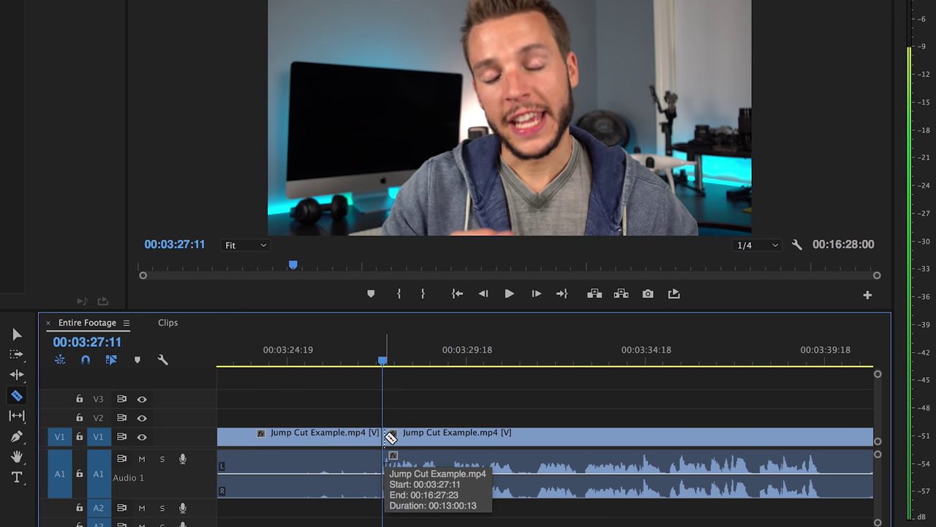
{"action": "key", "text": "v"}
{"action": "key", "text": "minus"}
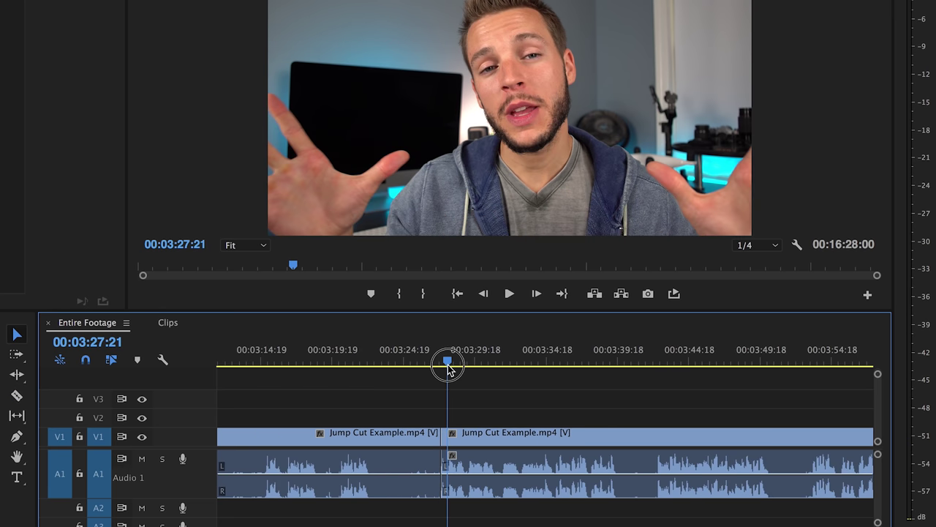
{"action": "left_click_drag", "start_coordinate": [445, 359], "coordinate": [608, 366]}
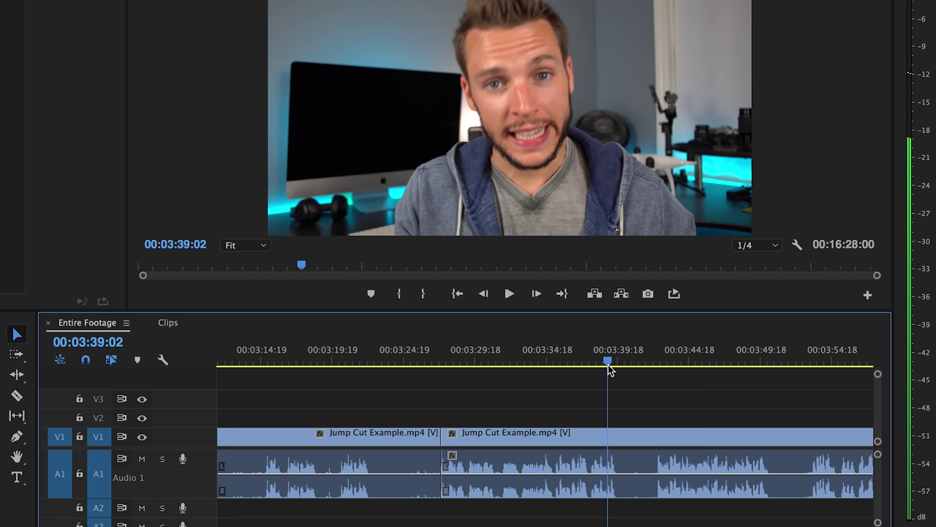
{"action": "key", "text": "space"}
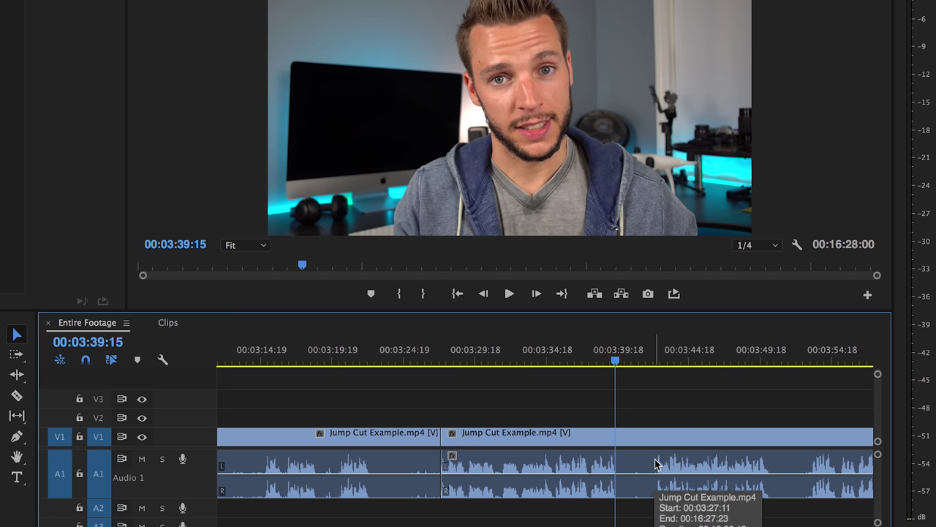
{"action": "left_click", "coordinate": [18, 396]}
{"action": "left_click", "coordinate": [616, 441]}
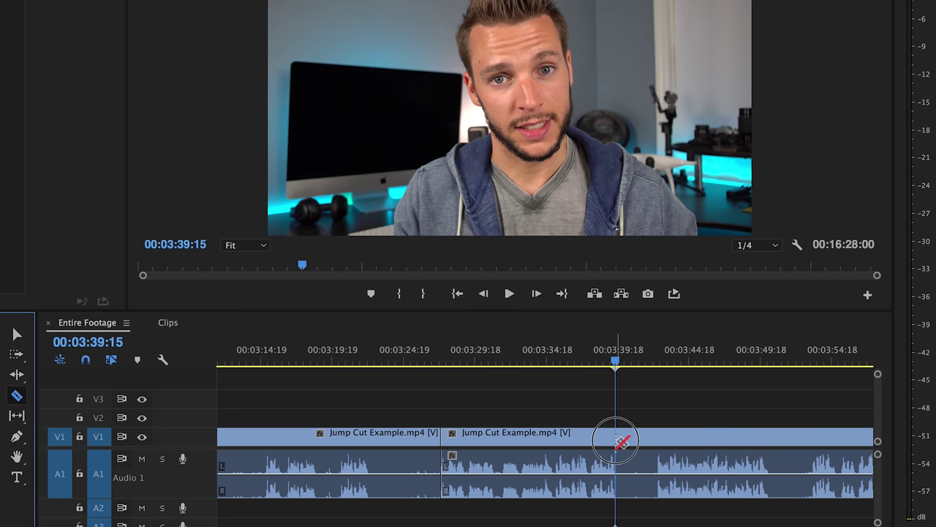
- Split the footage at about 00:03:42:14 and where the next take starts
{"action": "scroll", "coordinate": [620, 443], "scroll_direction": "right", "scroll_amount": 3}
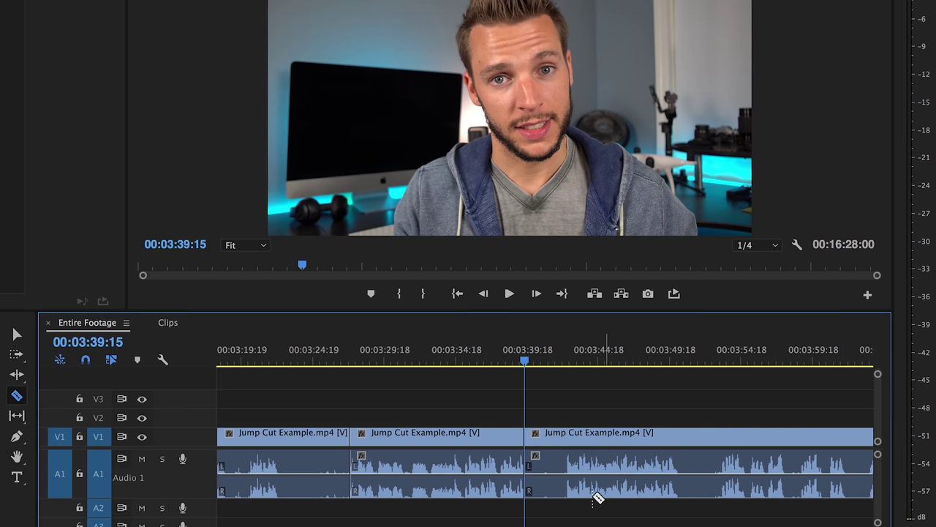
{"action": "key", "text": "v"}
{"action": "left_click", "coordinate": [567, 358]}
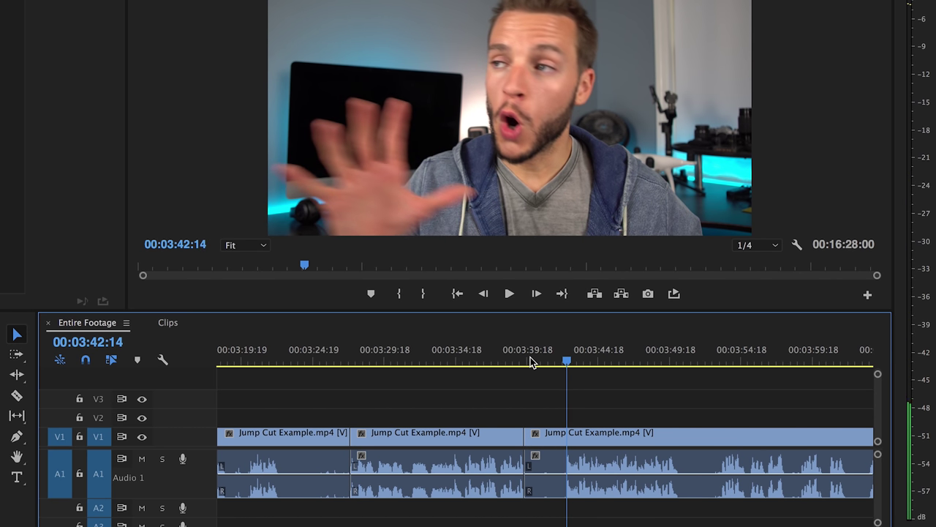
{"action": "left_click", "coordinate": [16, 396]}
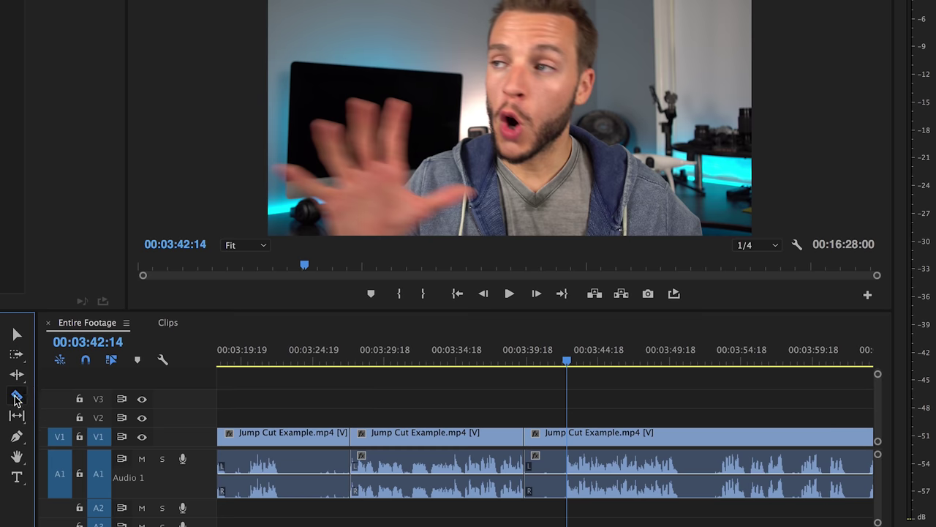
{"action": "left_click", "coordinate": [567, 437]}
{"action": "key", "text": "space"}
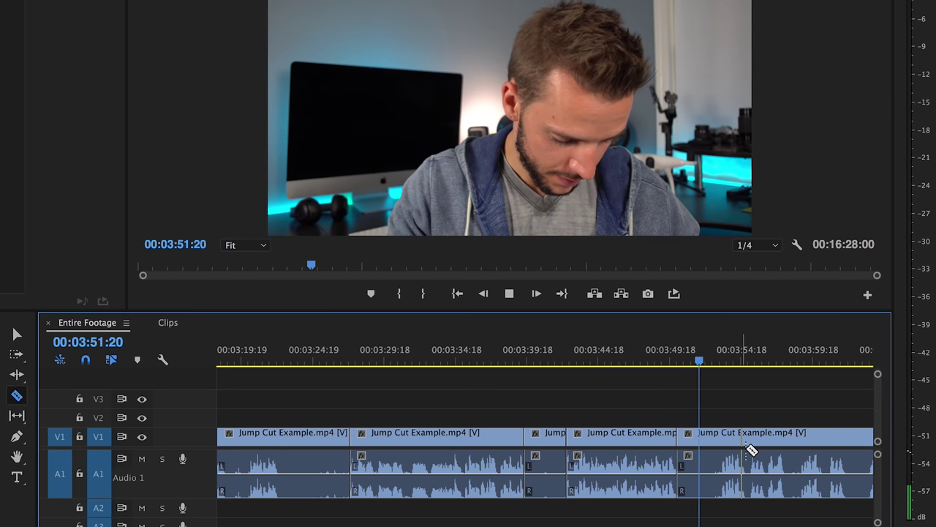
{"action": "scroll", "coordinate": [746, 452], "scroll_direction": "down", "scroll_amount": 2}
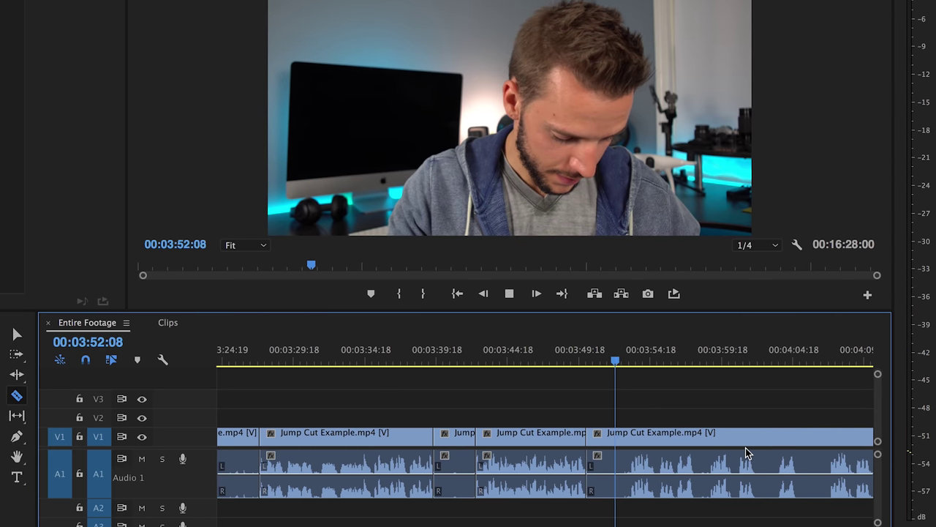
{"action": "key", "text": "space"}
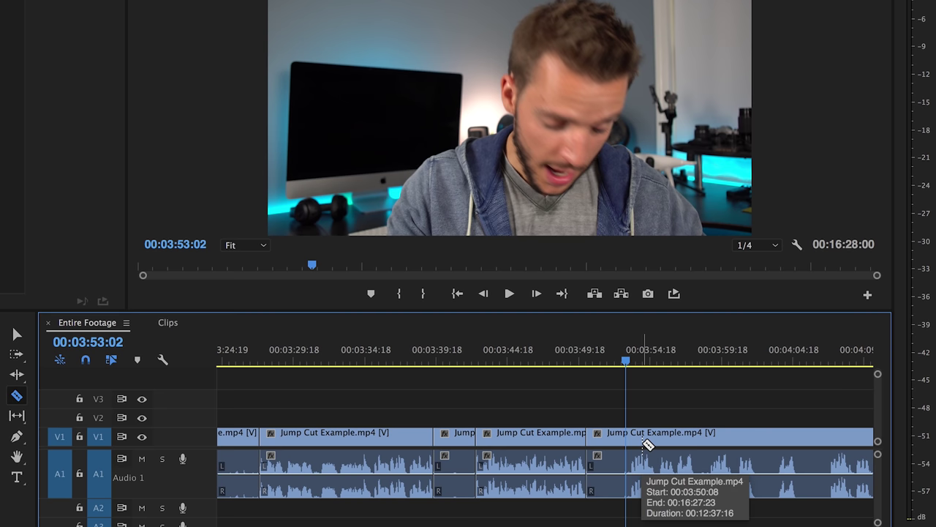
{"action": "left_click", "coordinate": [637, 441]}
- Split the footage at 00:03:57:19
{"action": "key", "text": "v"}
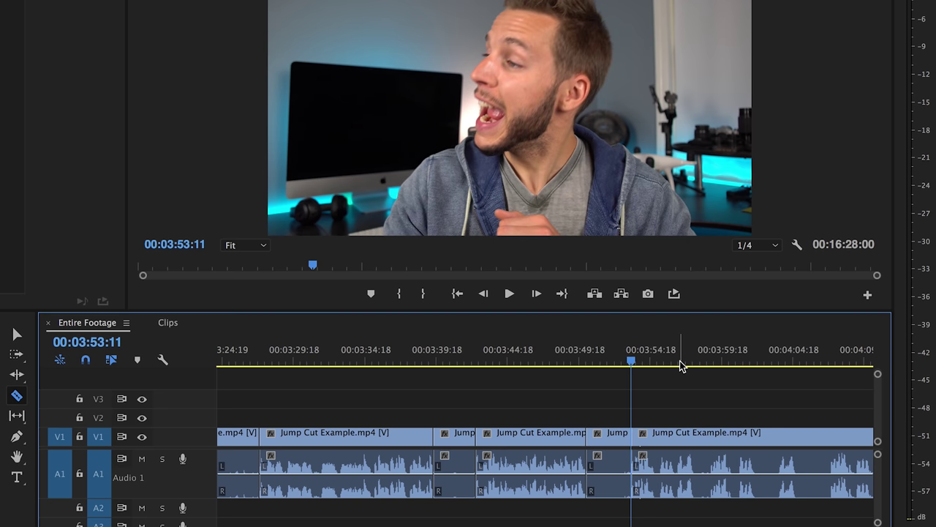
{"action": "left_click", "coordinate": [680, 366]}
{"action": "key", "text": "space"}
{"action": "key", "text": "space"}
{"action": "key", "text": "equal"}
{"action": "key", "text": "c"}
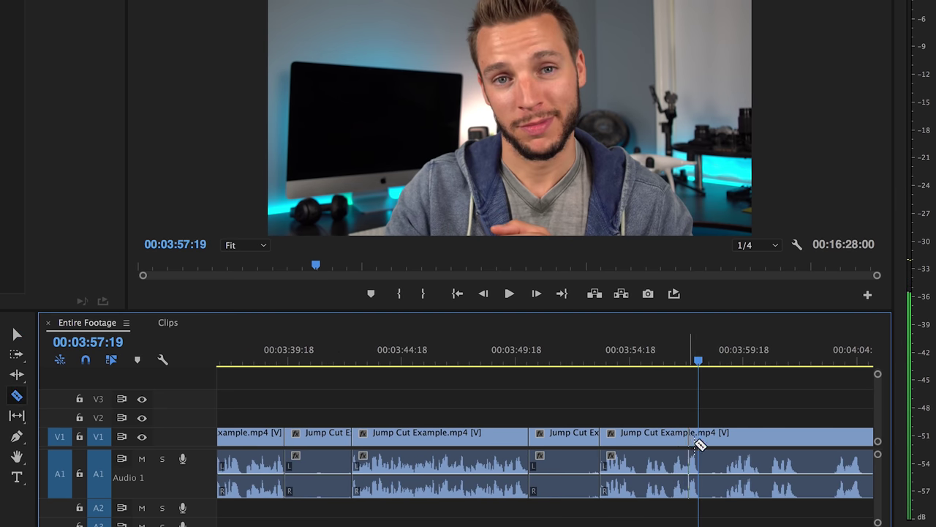
{"action": "left_click", "coordinate": [700, 441]}
- Split the footage at the start and end of the pauses after 00:03:59
{"action": "key", "text": "minus"}
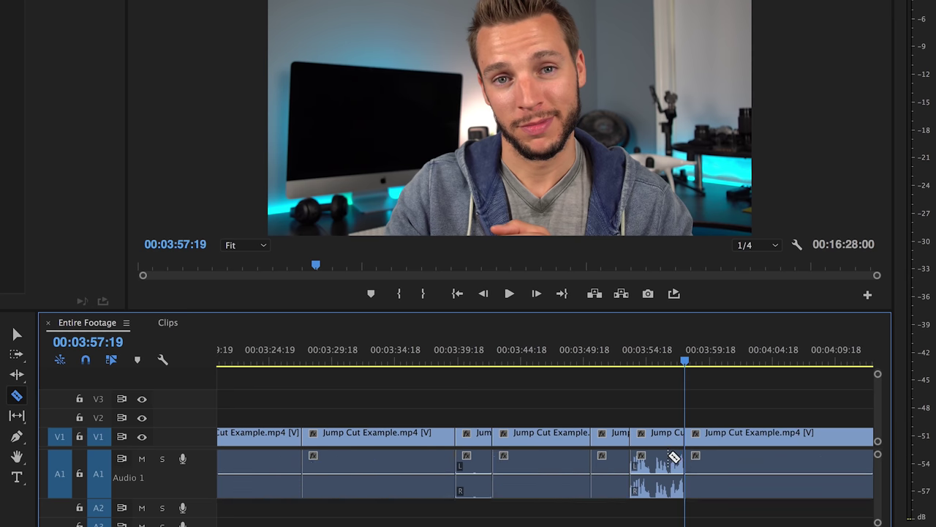
{"action": "key", "text": "equal"}
{"action": "key", "text": "Down"}
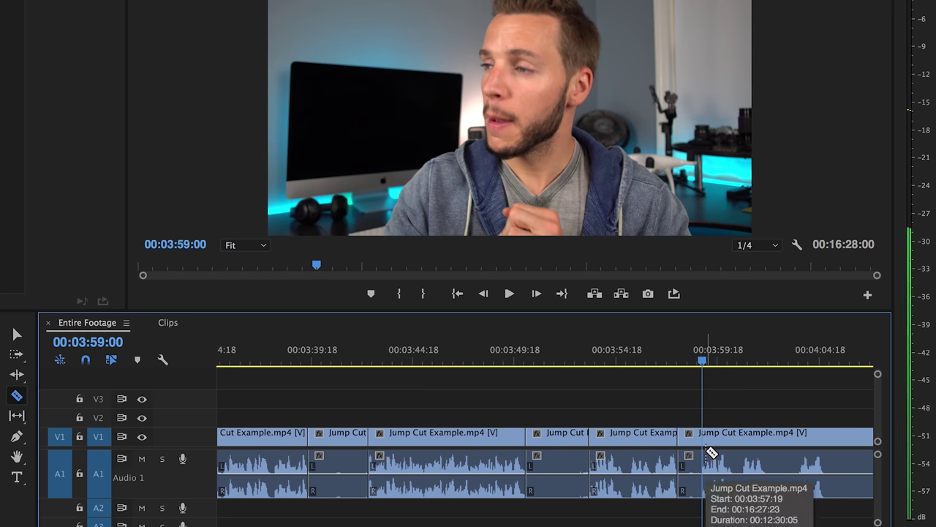
{"action": "scroll", "coordinate": [768, 451], "scroll_direction": "right", "scroll_amount": 3}
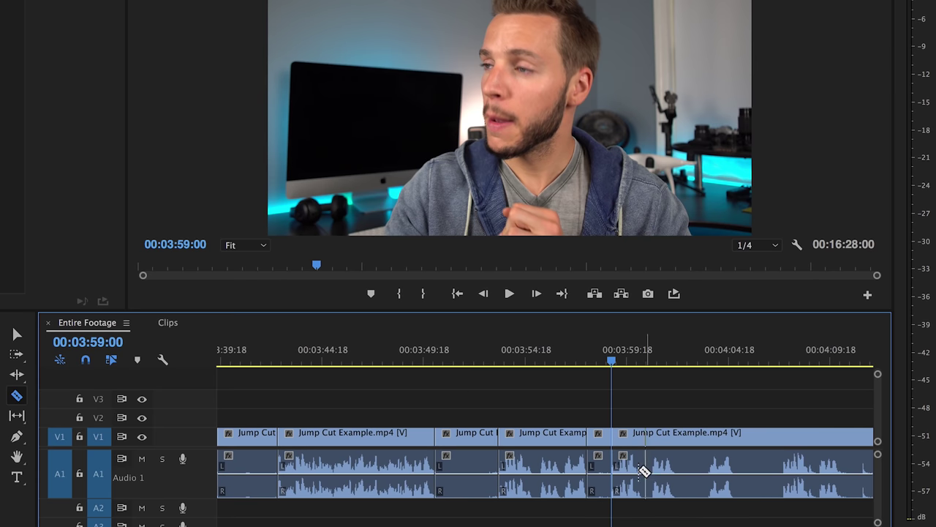
{"action": "left_click", "coordinate": [676, 455]}
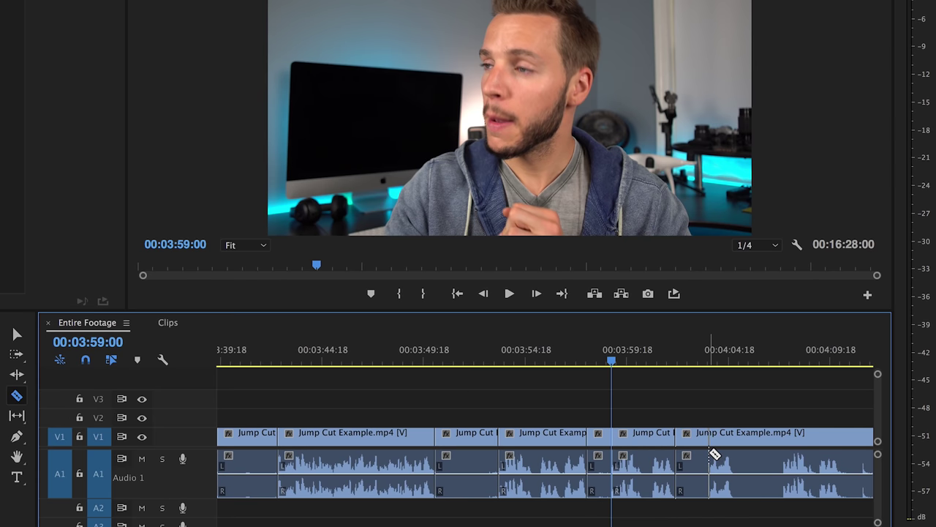
{"action": "left_click", "coordinate": [709, 455]}
{"action": "left_click", "coordinate": [733, 454]}
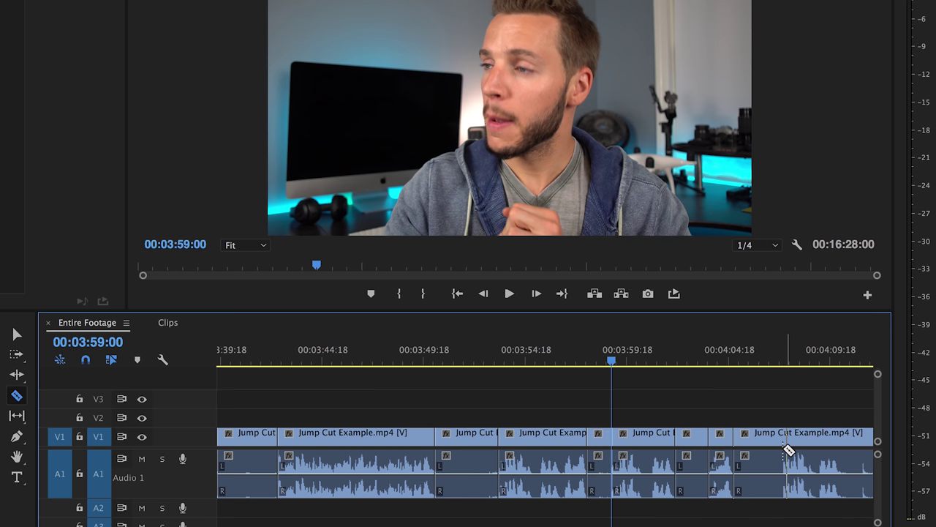
{"action": "left_click", "coordinate": [787, 452]}
- Delete the five short silent clips from the Entire Footage timeline
{"action": "key", "text": "v"}
{"action": "key", "text": "minus"}
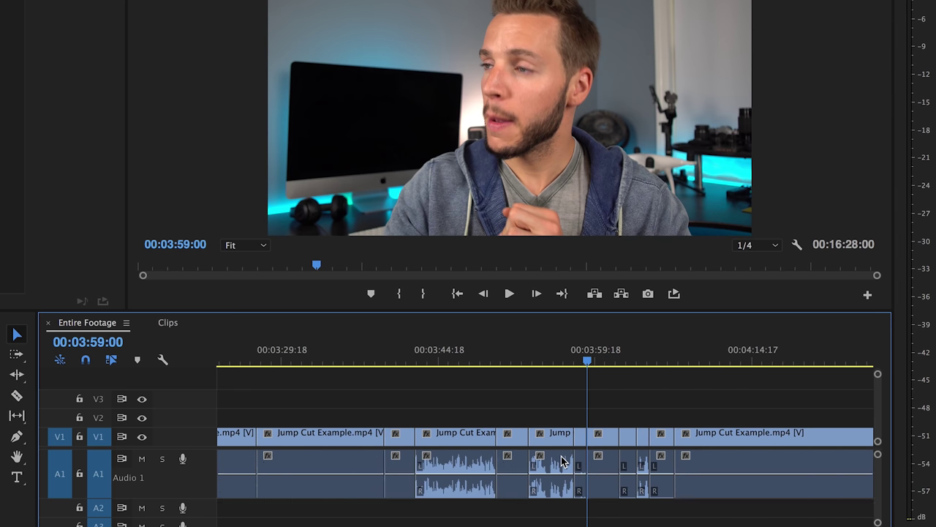
{"action": "left_click", "coordinate": [401, 439]}
{"action": "key", "text": "Delete"}
{"action": "left_click", "coordinate": [516, 436]}
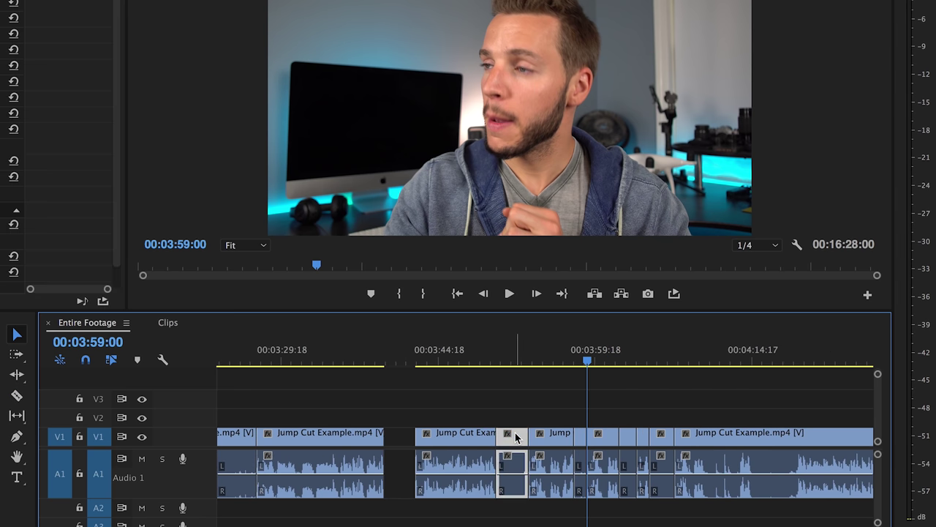
{"action": "key", "text": "Delete"}
{"action": "left_click", "coordinate": [581, 437]}
{"action": "key", "text": "Delete"}
{"action": "left_click", "coordinate": [628, 442]}
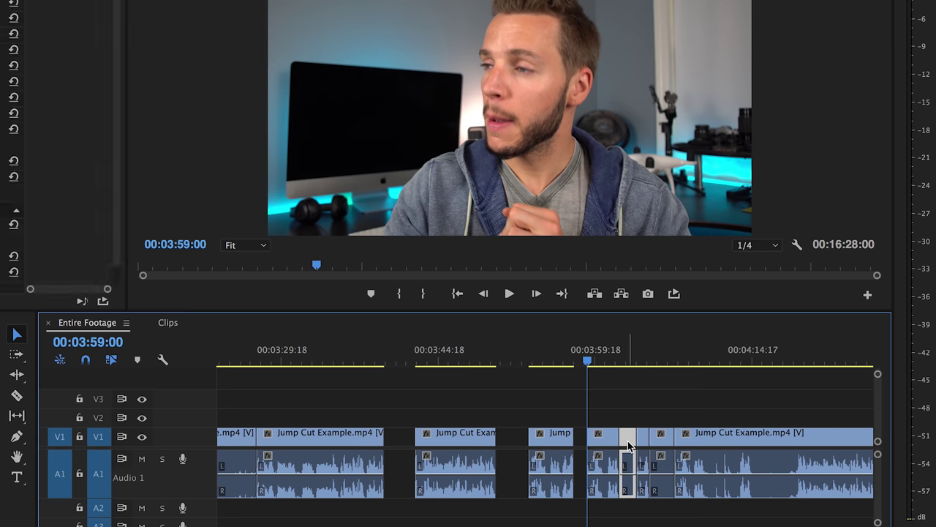
{"action": "key", "text": "Delete"}
{"action": "left_click", "coordinate": [662, 437]}
{"action": "key", "text": "Delete"}
- Review the resulting gaps, then switch to the Clips sequence and zoom in
{"action": "key", "text": "minus"}
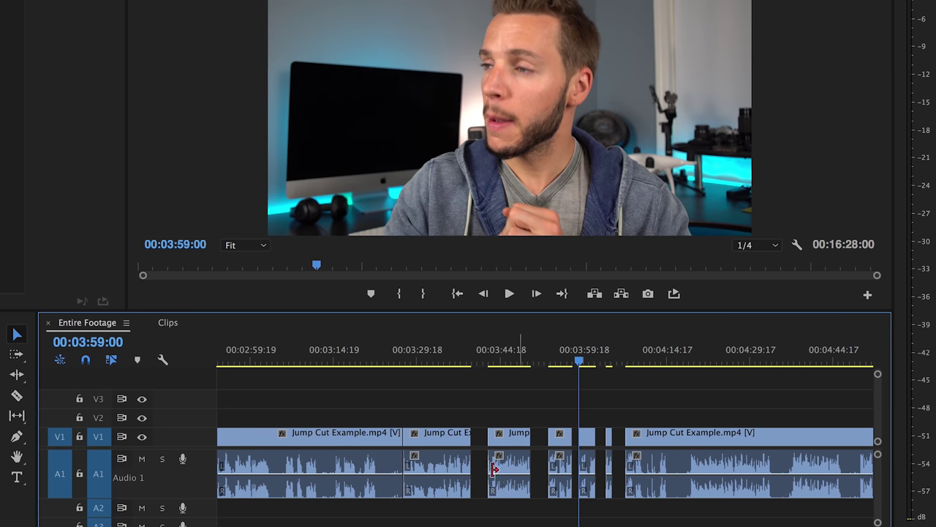
{"action": "key", "text": "minus"}
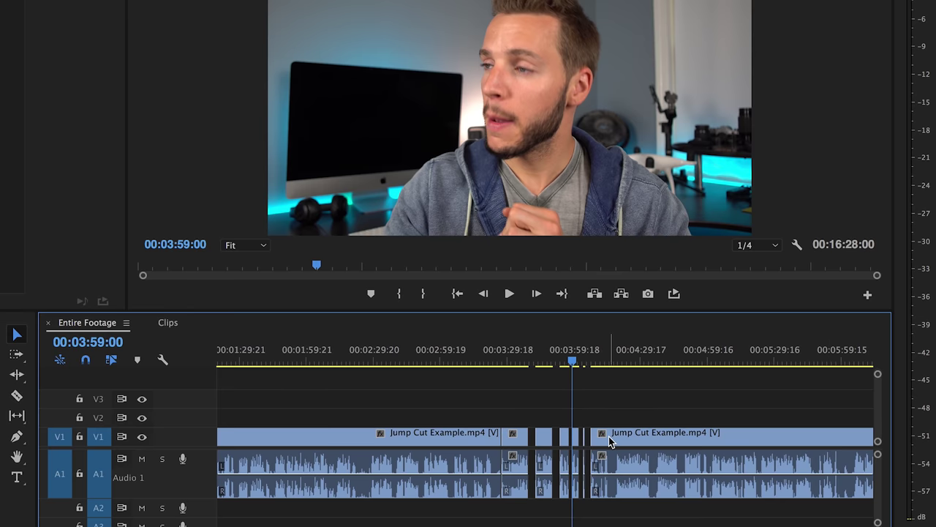
{"action": "key", "text": "equal"}
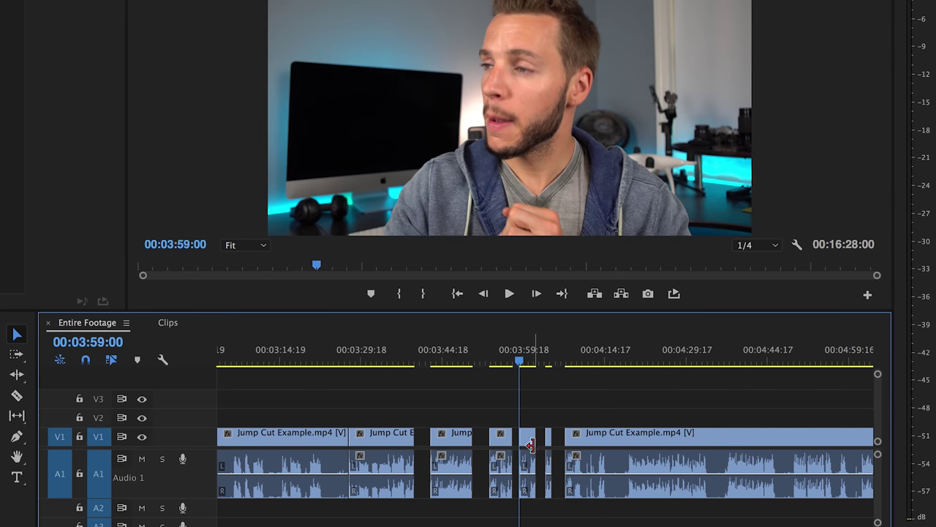
{"action": "key", "text": "equal"}
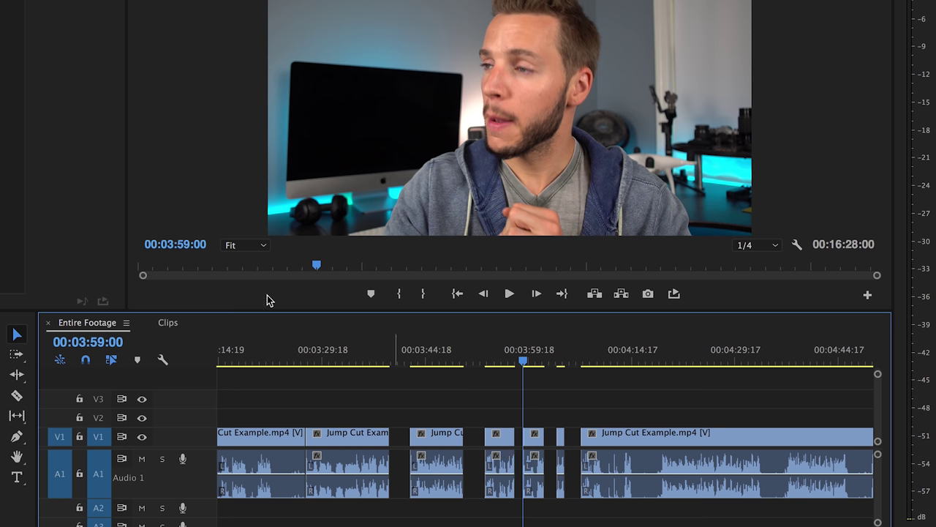
{"action": "left_click", "coordinate": [168, 322]}
{"action": "key", "text": "equal"}
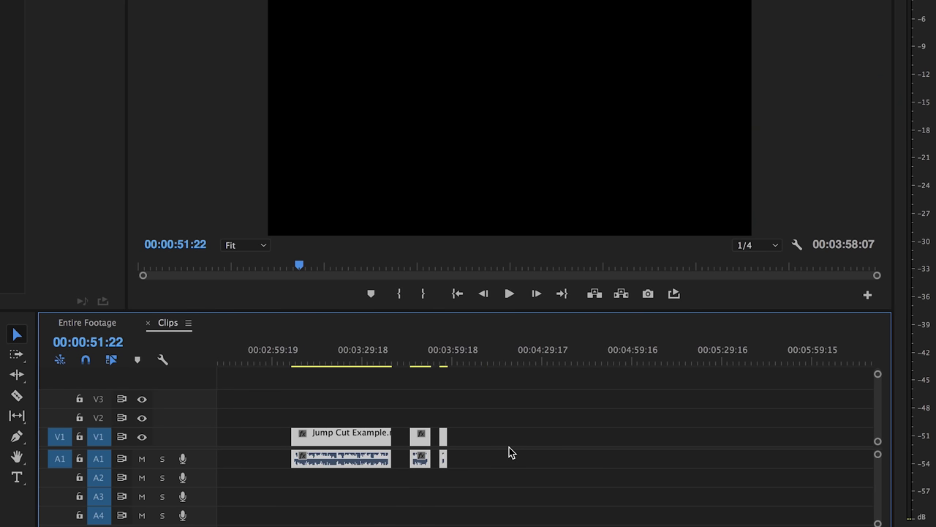
- Slide the second and third clips left toward the first clip
{"action": "left_click", "coordinate": [382, 359]}
{"action": "key", "text": "equal"}
{"action": "left_click", "coordinate": [416, 378]}
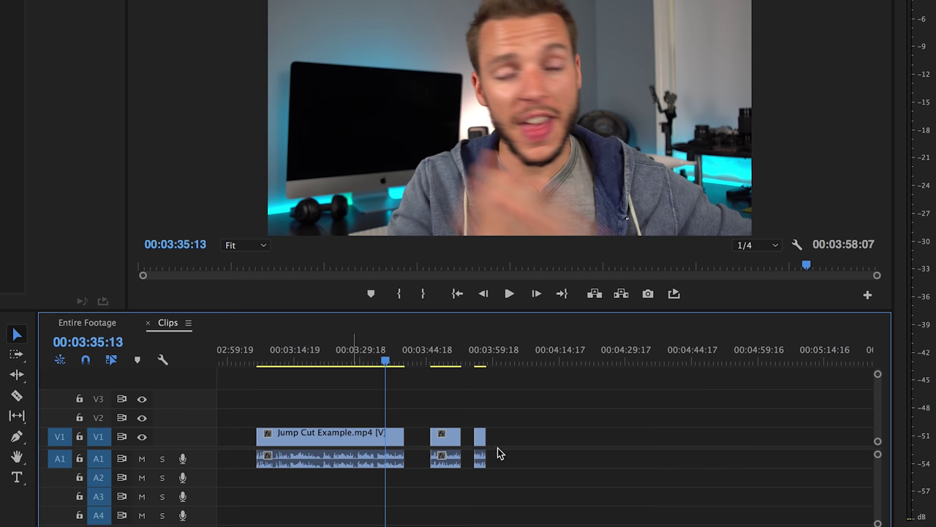
{"action": "left_click_drag", "start_coordinate": [440, 437], "coordinate": [413, 434]}
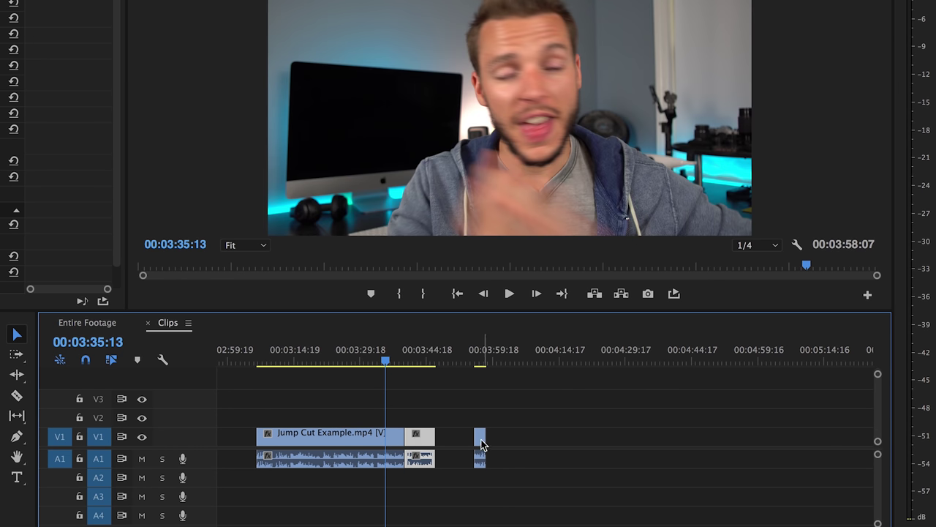
{"action": "left_click_drag", "start_coordinate": [480, 436], "coordinate": [453, 439]}
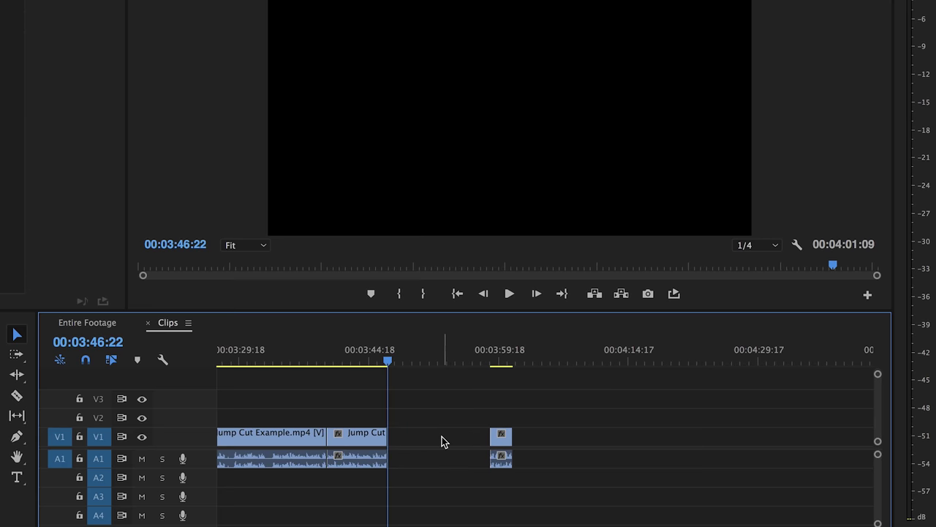
- Delete the gap before the last clip and park the playhead at 3:38:11
{"action": "left_click", "coordinate": [437, 436]}
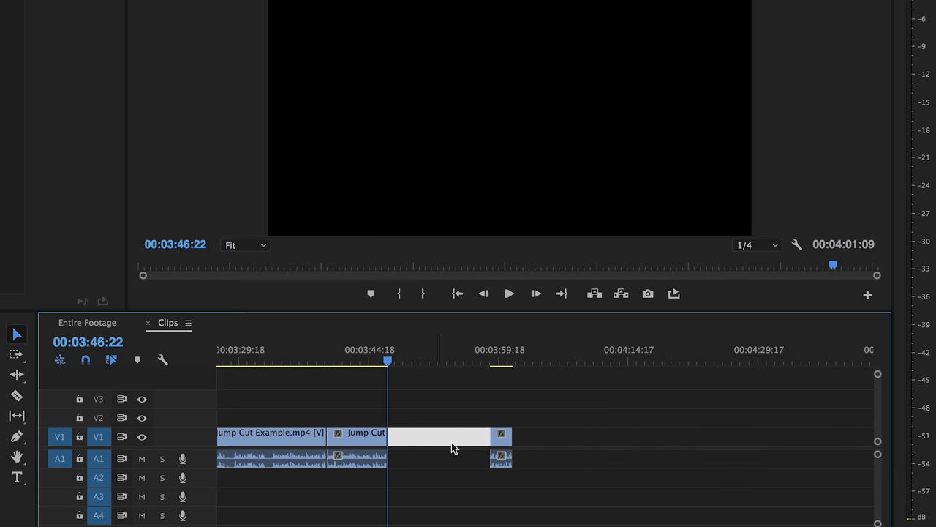
{"action": "key", "text": "Delete"}
{"action": "scroll", "coordinate": [374, 435], "scroll_direction": "left", "scroll_amount": 3}
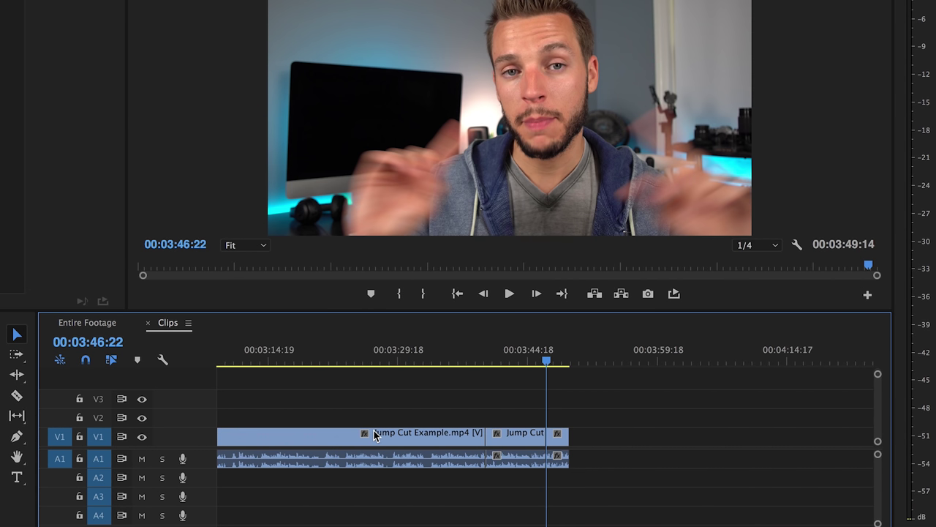
{"action": "left_click", "coordinate": [473, 361]}
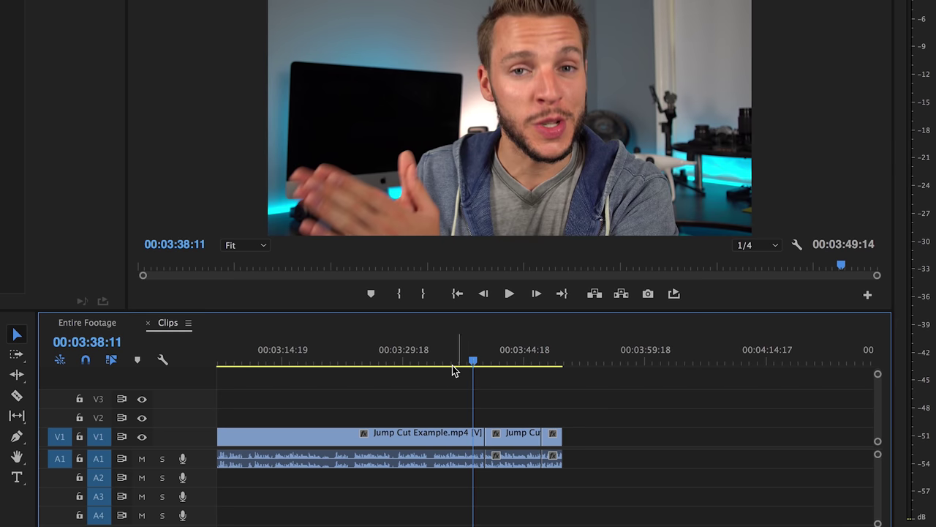
{"action": "key", "text": "minus"}
- Trim a few frames off the first clip's end and review the cut from 3:37:12
{"action": "left_click", "coordinate": [469, 361]}
{"action": "key", "text": "equal"}
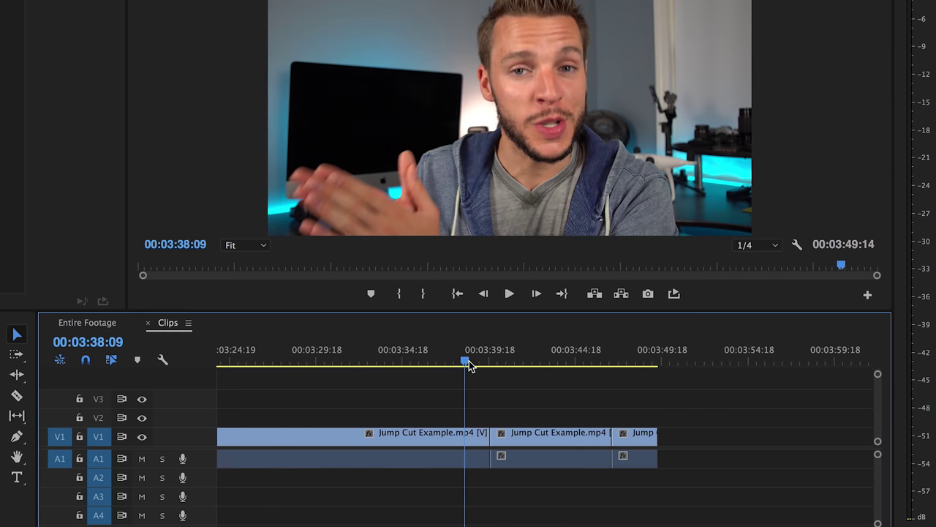
{"action": "key", "text": "space"}
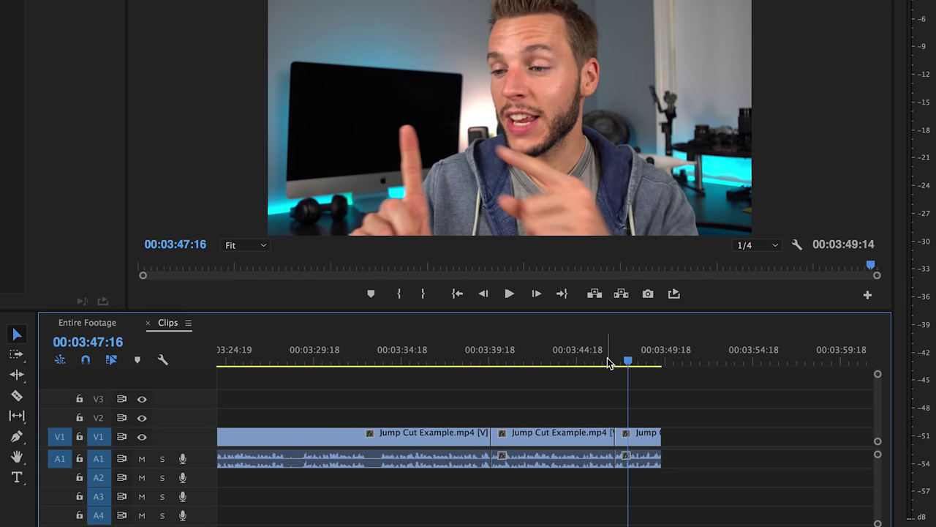
{"action": "left_click", "coordinate": [498, 358]}
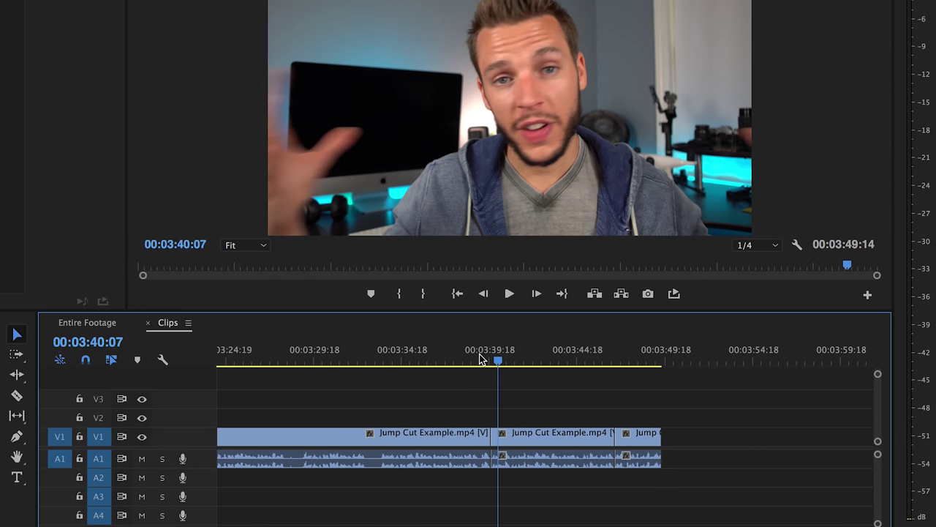
{"action": "left_click", "coordinate": [461, 441]}
{"action": "left_click", "coordinate": [463, 441]}
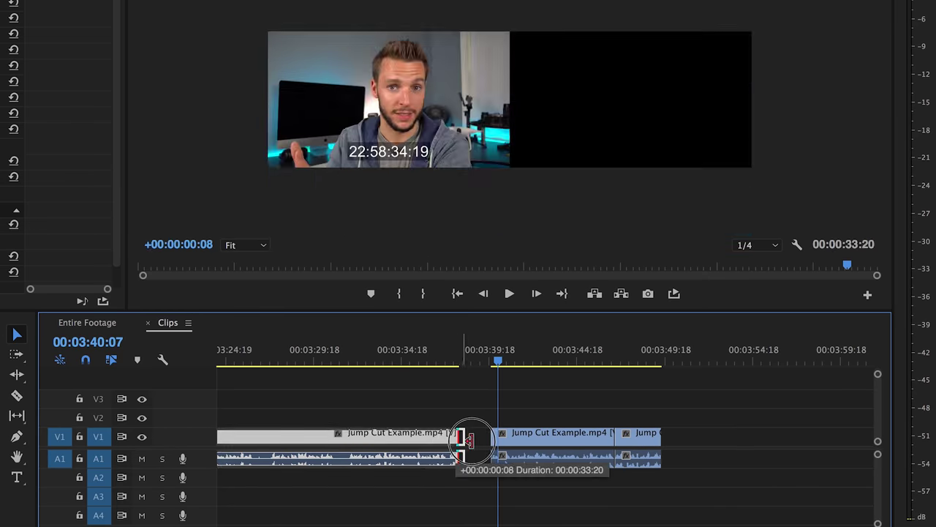
{"action": "left_click", "coordinate": [450, 361]}
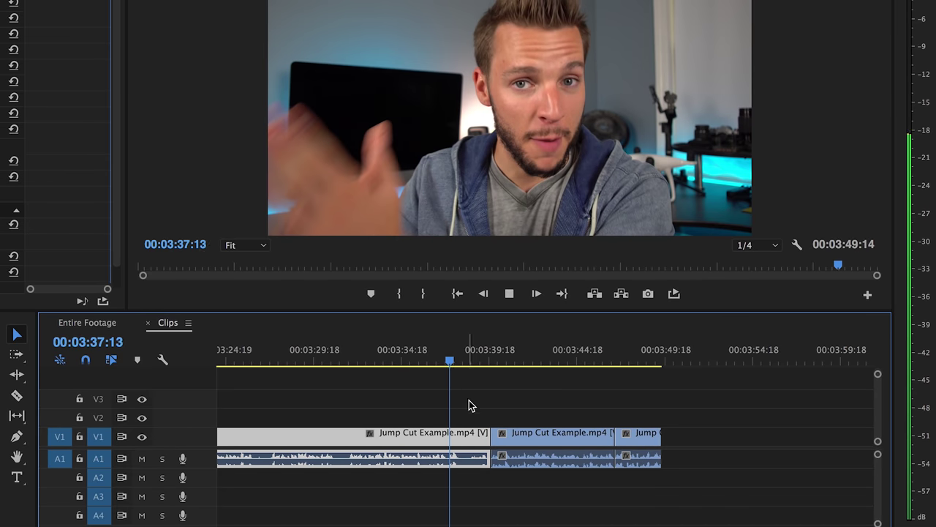
{"action": "key", "text": "space"}
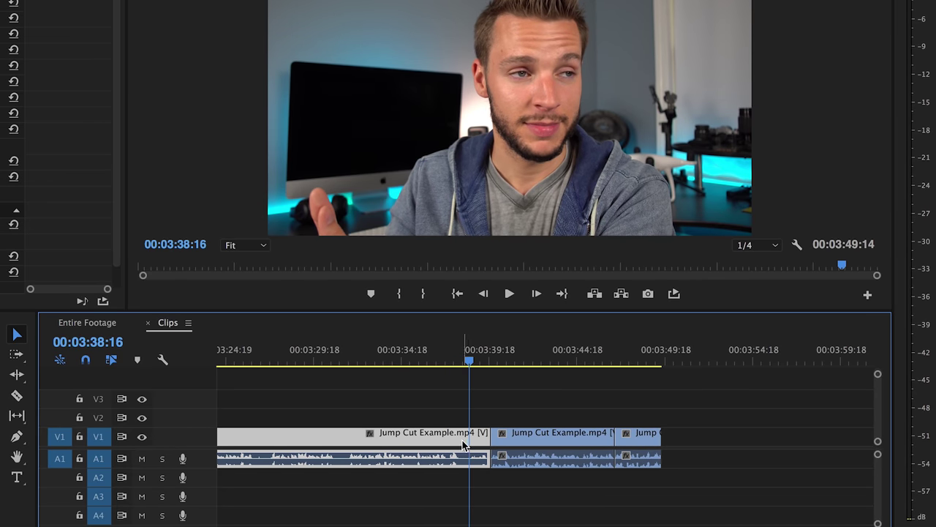
- Razor just after 3:38, delete the leftover piece and its gap, then play back
{"action": "key", "text": "c"}
{"action": "left_click", "coordinate": [461, 441]}
{"action": "key", "text": "v"}
{"action": "left_click", "coordinate": [472, 438]}
{"action": "key", "text": "Delete"}
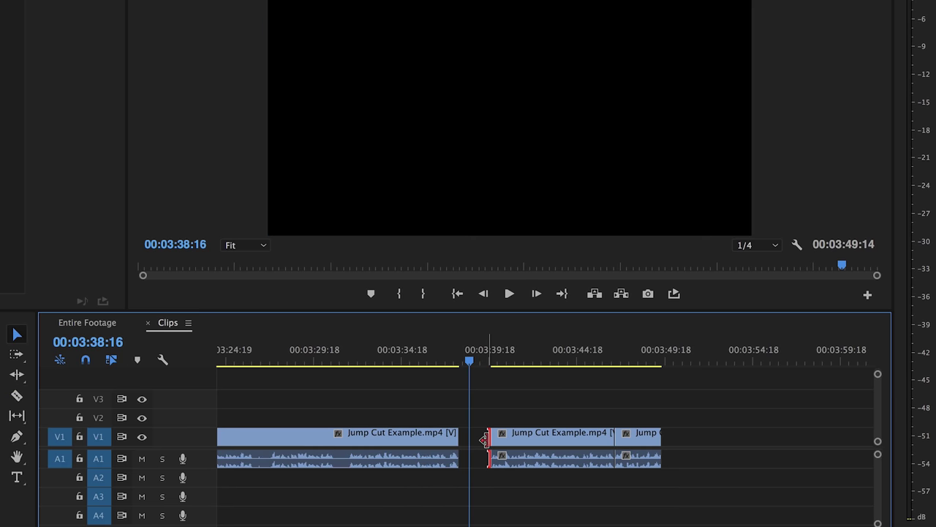
{"action": "left_click", "coordinate": [477, 444]}
{"action": "key", "text": "Delete"}
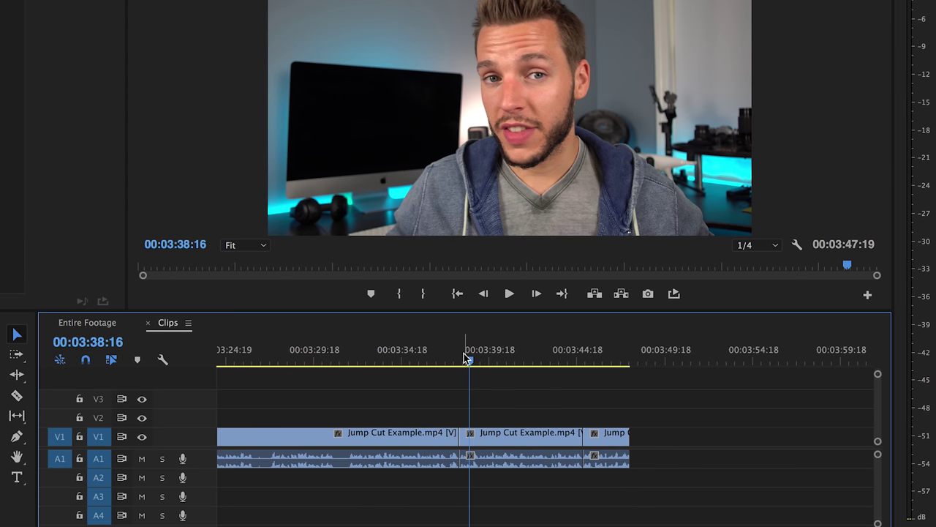
{"action": "left_click", "coordinate": [451, 359]}
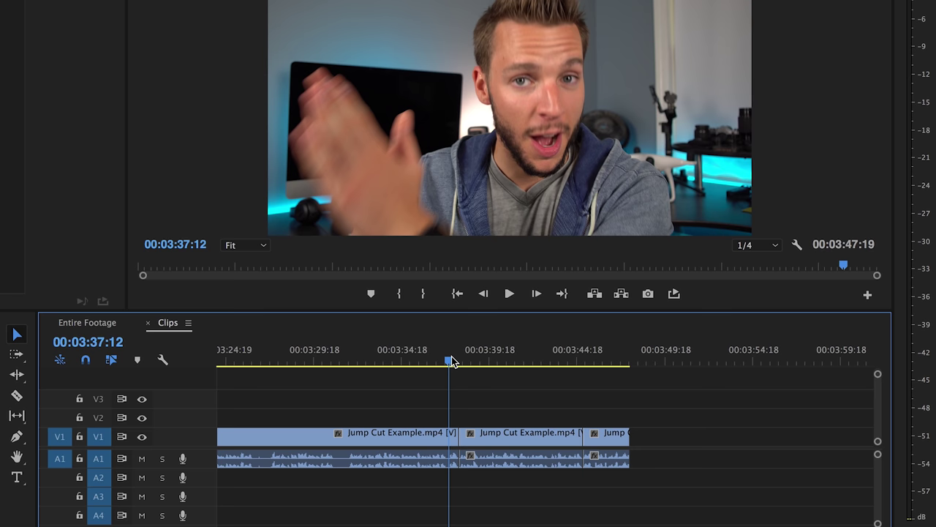
{"action": "key", "text": "space"}
{"action": "key", "text": "space"}
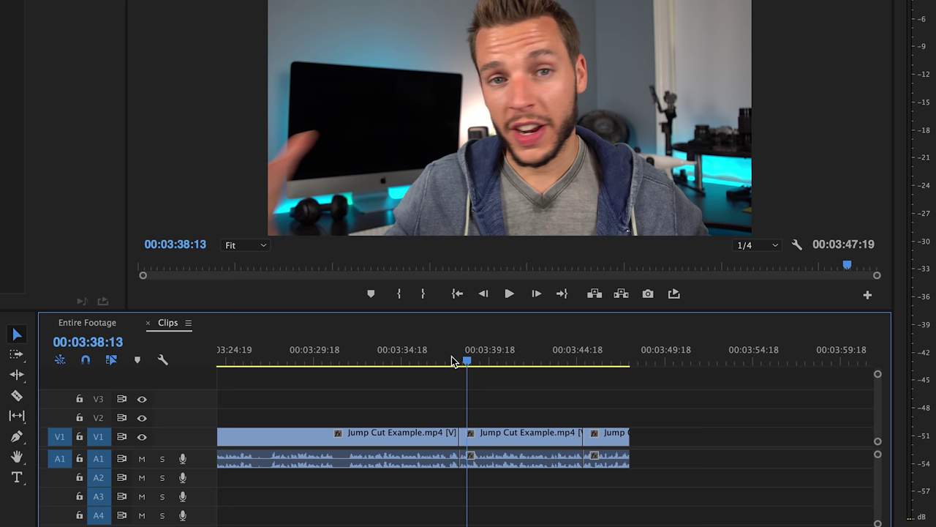
{"action": "left_click", "coordinate": [451, 360]}
{"action": "key", "text": "="}
{"action": "key", "text": "="}
{"action": "key", "text": "="}
{"action": "key", "text": "="}
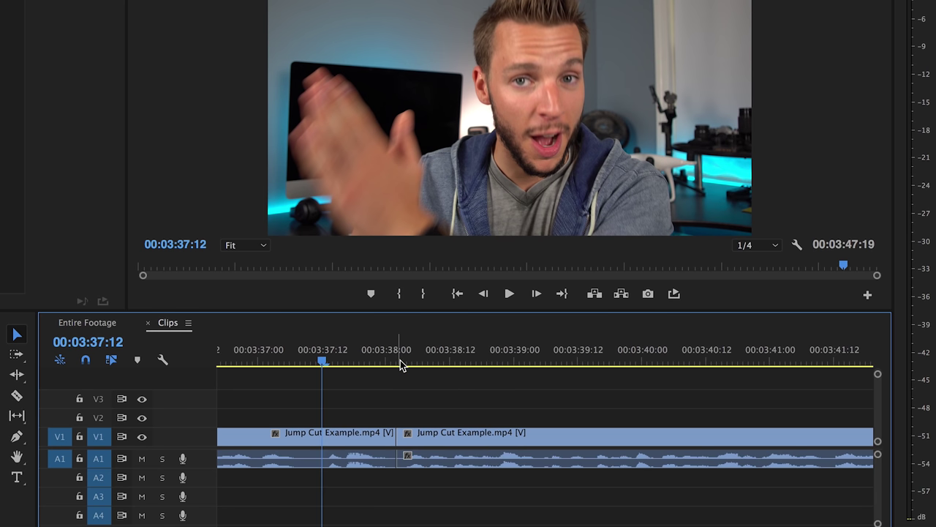
- Razor the clip at 3:38:03 and select the one-frame slice
{"action": "left_click", "coordinate": [401, 360]}
{"action": "key", "text": "Right"}
{"action": "key", "text": "c"}
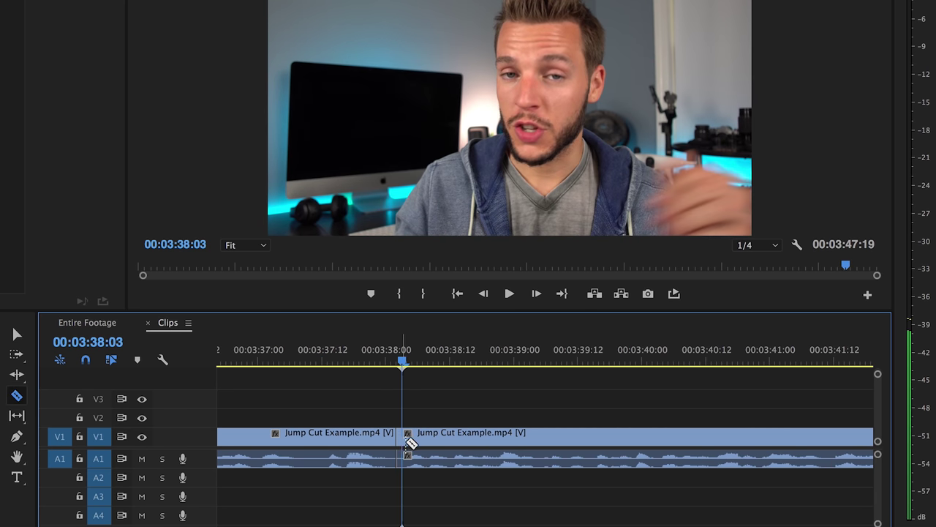
{"action": "key", "text": "Left"}
{"action": "key", "text": "Right"}
{"action": "key", "text": "Left"}
{"action": "key", "text": "Left"}
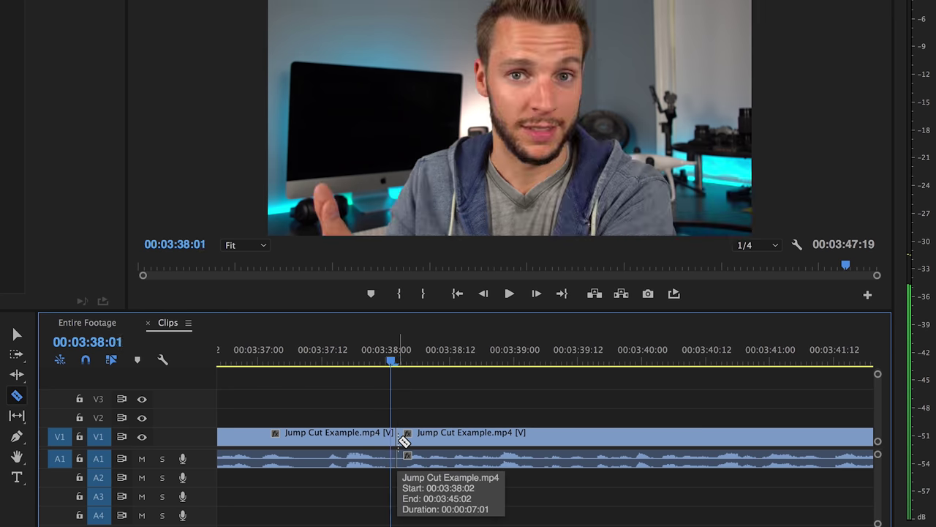
{"action": "key", "text": "Right"}
{"action": "key", "text": "Right"}
{"action": "left_click", "coordinate": [402, 442]}
{"action": "key", "text": "v"}
{"action": "left_click", "coordinate": [400, 444]}
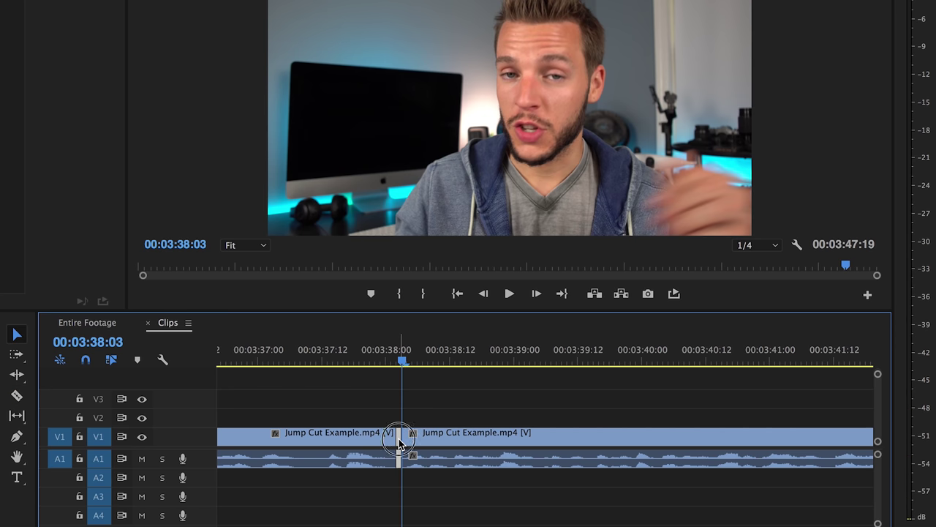
- Move the second clip's audio down to track A2 and play through the cut
{"action": "left_click_drag", "start_coordinate": [402, 443], "coordinate": [359, 461]}
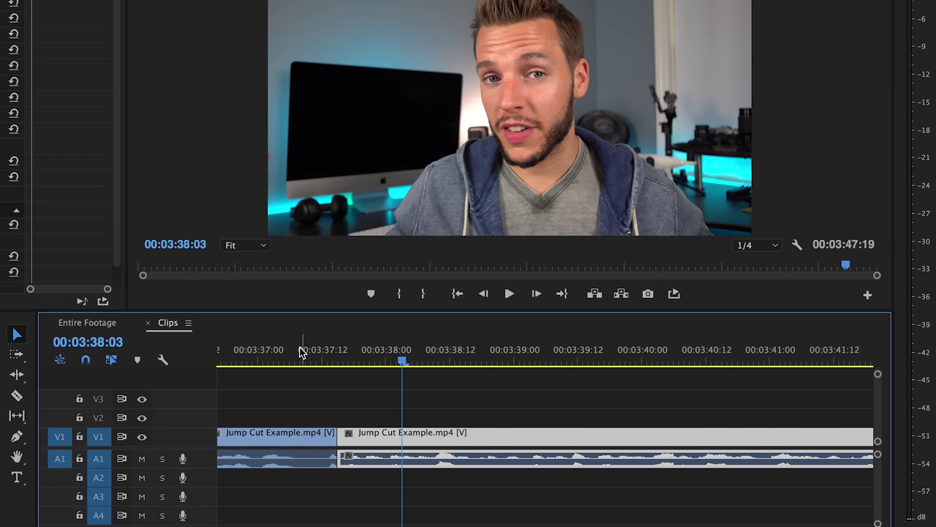
{"action": "left_click", "coordinate": [293, 348]}
{"action": "key", "text": "space"}
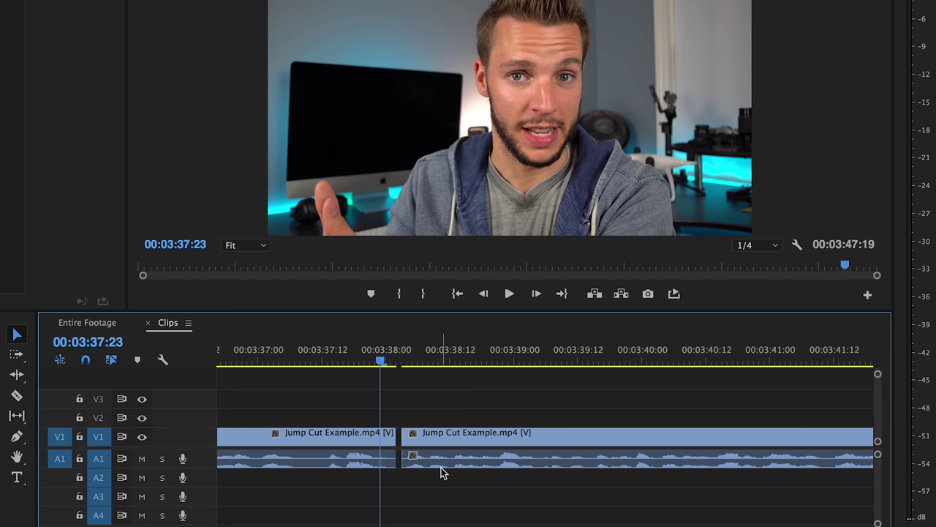
{"action": "left_click_drag", "start_coordinate": [429, 458], "coordinate": [429, 476]}
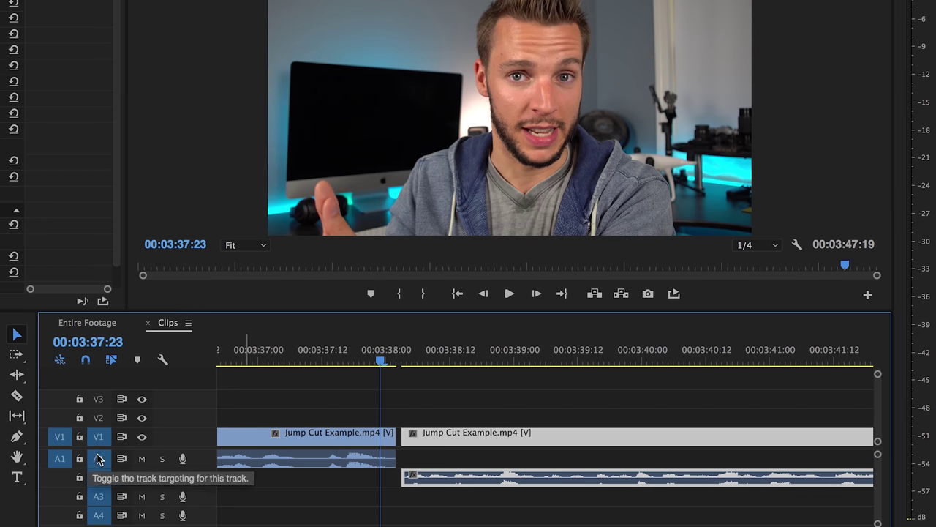
- Start the second clip's A2 audio 4 frames earlier and play across the cut
{"action": "left_click_drag", "start_coordinate": [324, 476], "coordinate": [288, 478]}
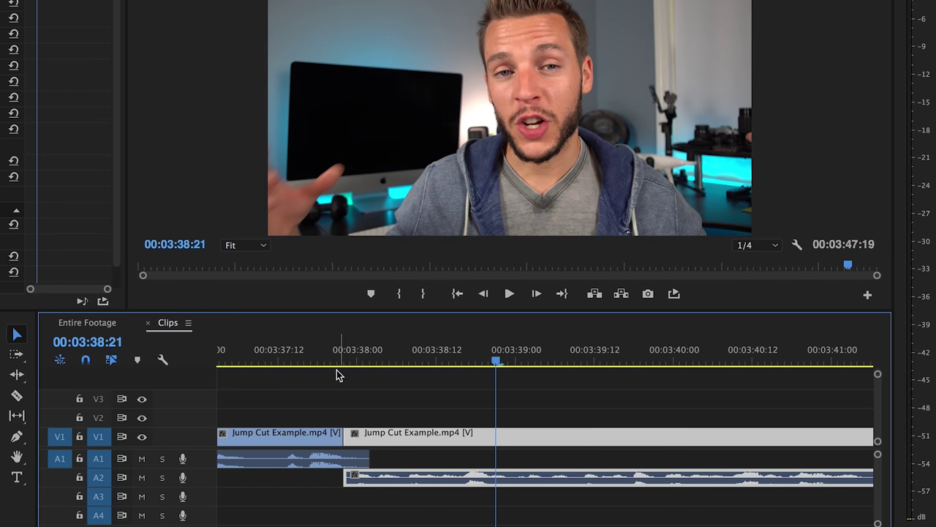
{"action": "key", "text": "minus"}
{"action": "scroll", "coordinate": [291, 356], "scroll_direction": "up", "scroll_amount": 1}
{"action": "left_click", "coordinate": [358, 358]}
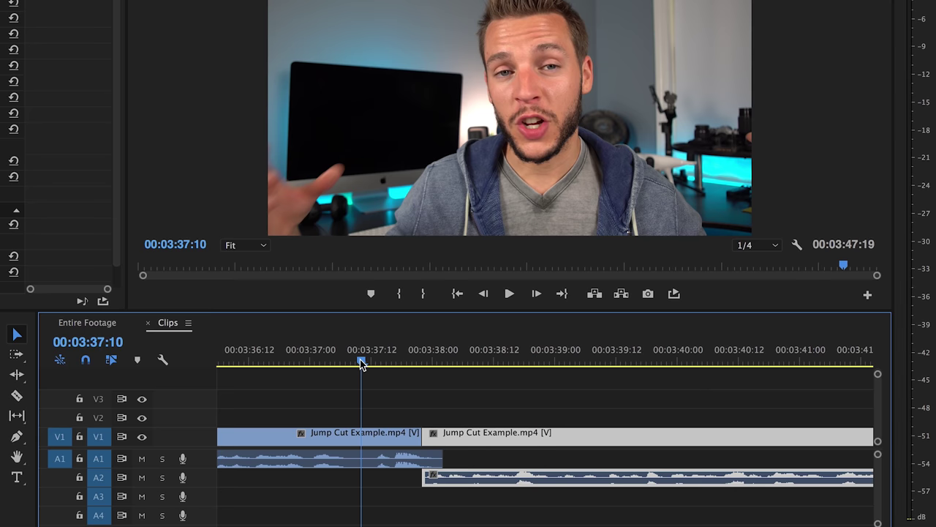
{"action": "key", "text": "space"}
{"action": "left_click", "coordinate": [245, 364]}
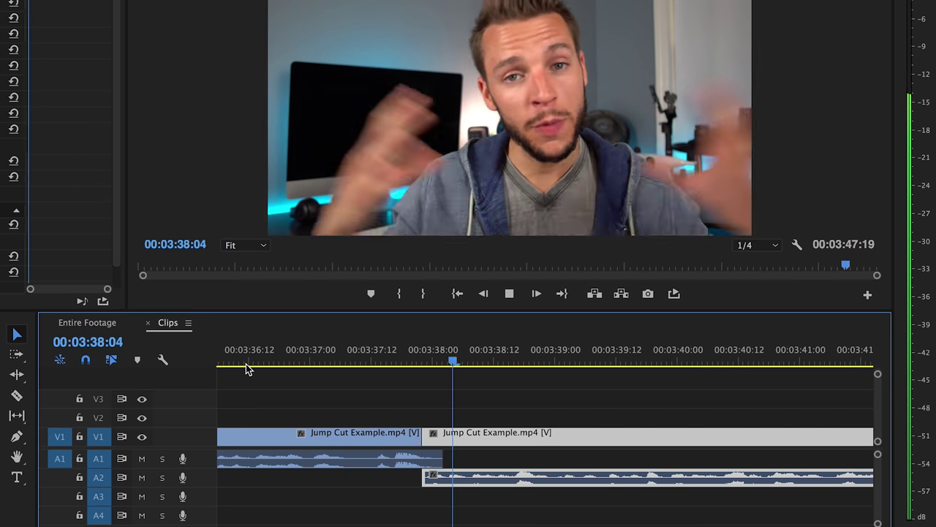
{"action": "key", "text": "space"}
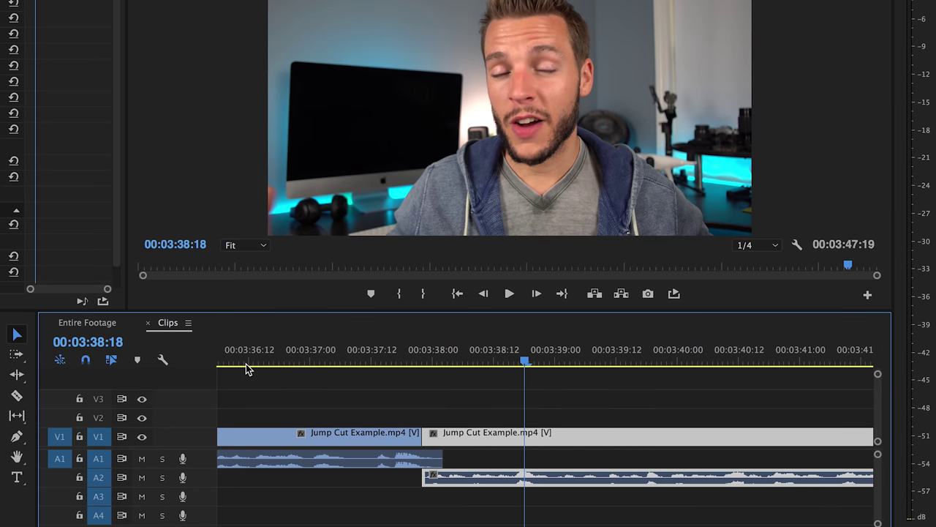
- Roll the V1/A2 edit point later and play the edit back from before the cut
{"action": "key", "text": "="}
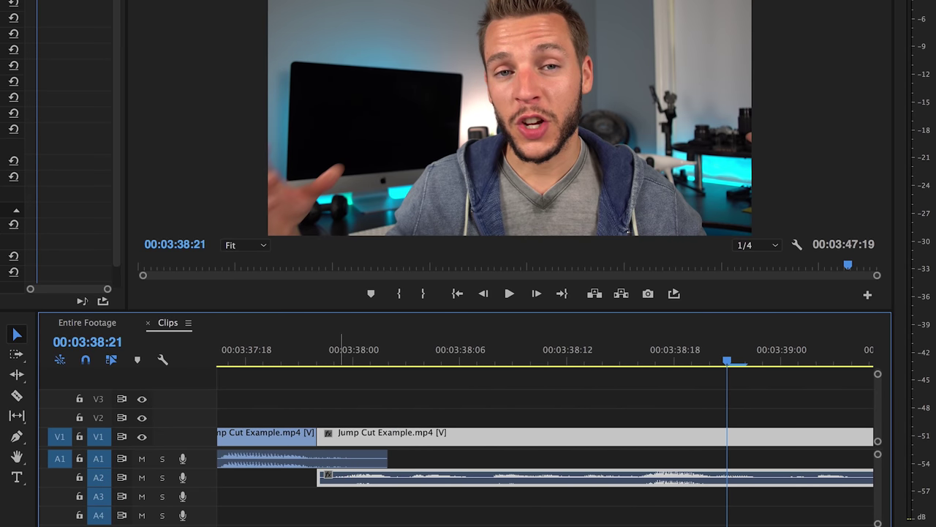
{"action": "left_click_drag", "start_coordinate": [316, 436], "coordinate": [342, 432]}
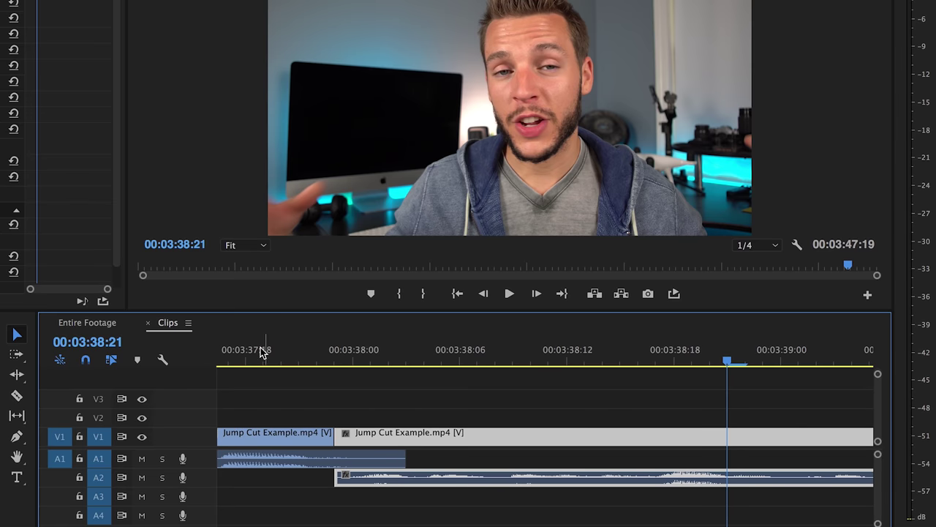
{"action": "key", "text": "minus"}
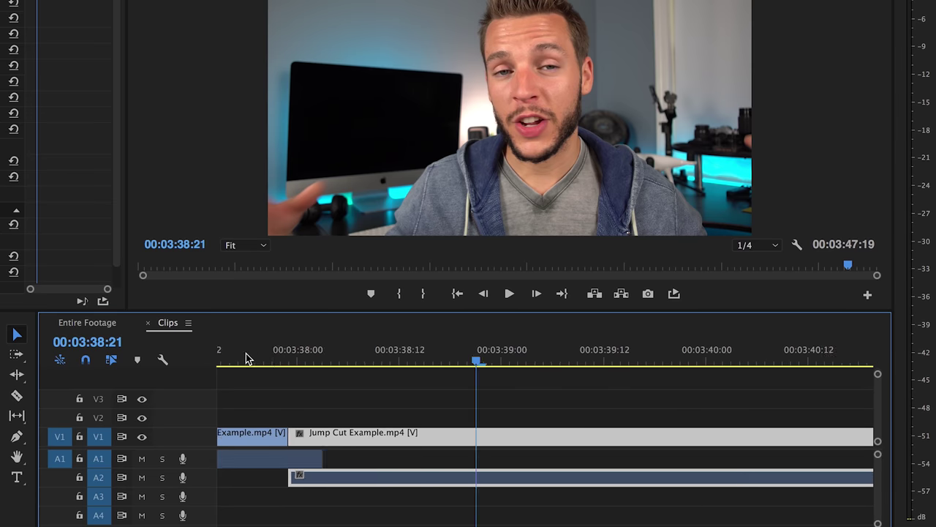
{"action": "key", "text": "shift+k"}
{"action": "left_click", "coordinate": [275, 364]}
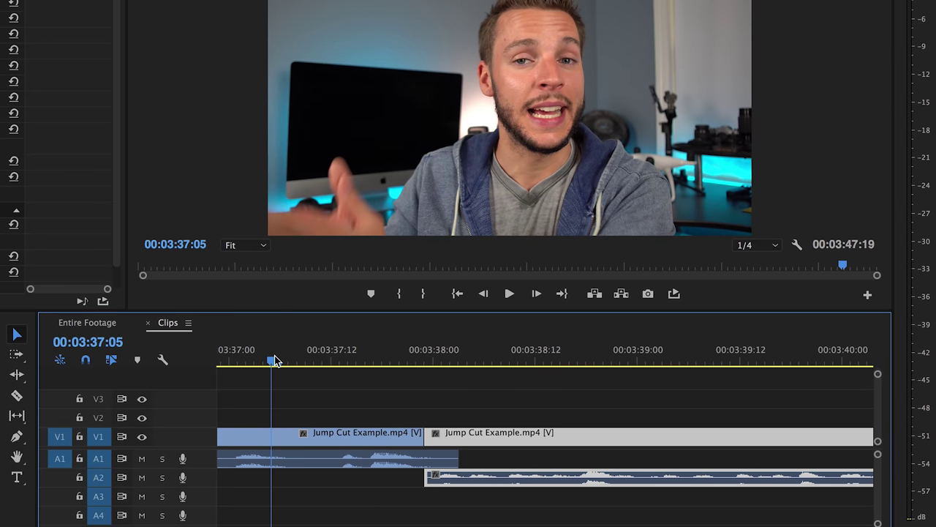
{"action": "key", "text": "minus"}
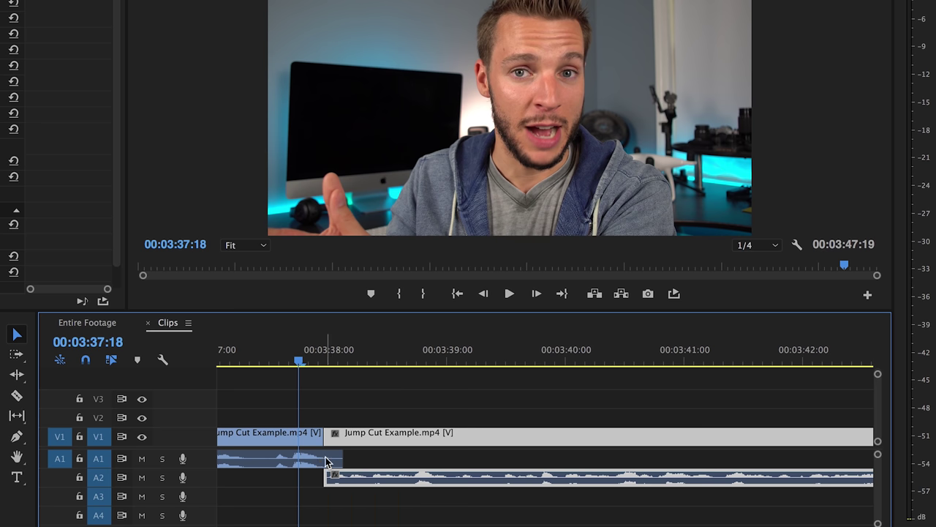
- Zoom the timeline in and out around the first jump cut's A1 audio
{"action": "scroll", "coordinate": [326, 460], "scroll_direction": "up", "scroll_amount": 2}
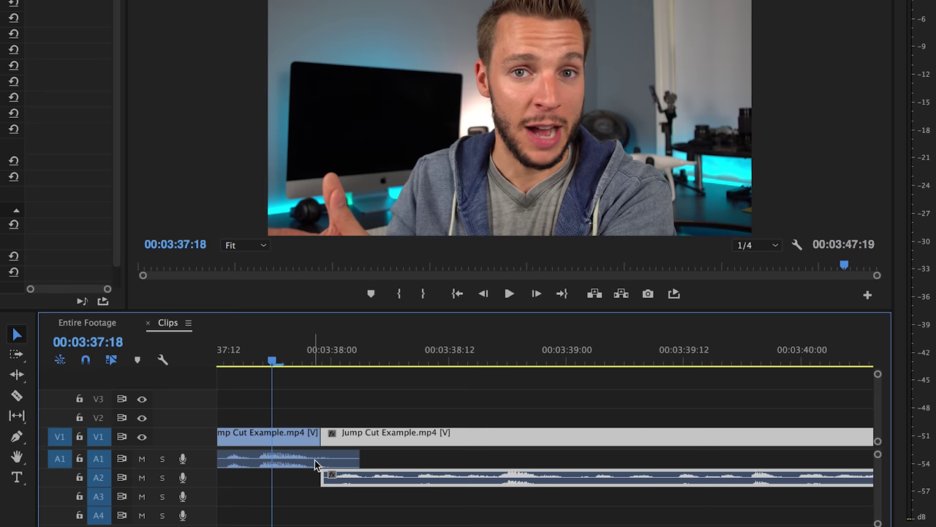
{"action": "scroll", "coordinate": [354, 454], "scroll_direction": "down", "scroll_amount": 3}
{"action": "scroll", "coordinate": [354, 454], "scroll_direction": "up", "scroll_amount": 3}
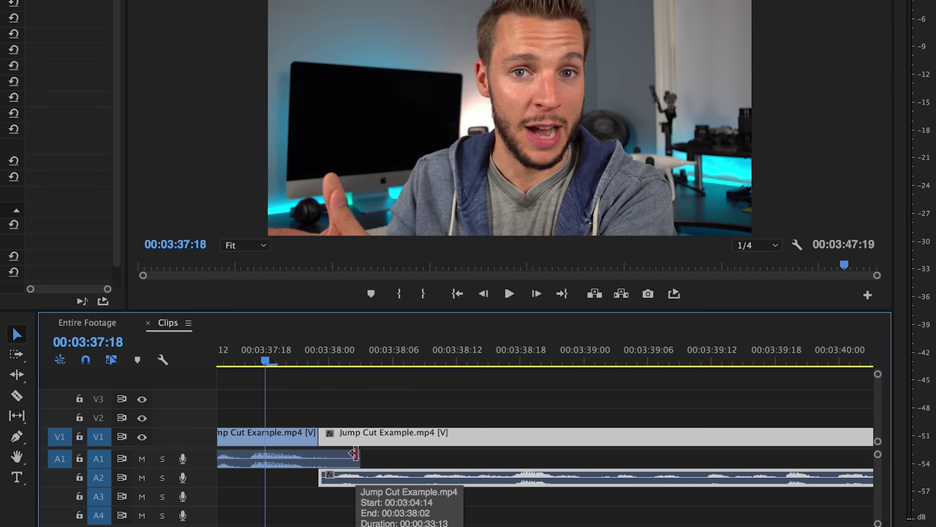
{"action": "scroll", "coordinate": [354, 454], "scroll_direction": "up", "scroll_amount": 1}
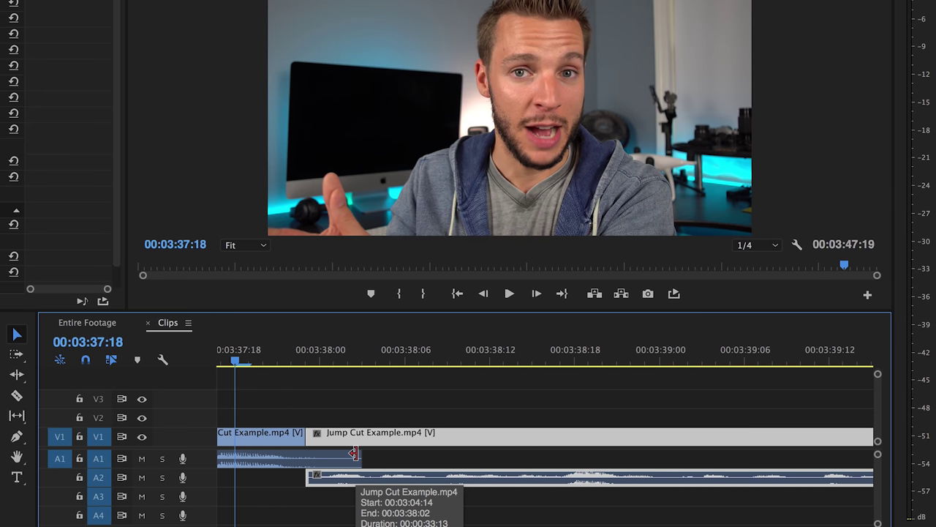
{"action": "scroll", "coordinate": [354, 453], "scroll_direction": "down", "scroll_amount": 4}
{"action": "scroll", "coordinate": [337, 483], "scroll_direction": "up", "scroll_amount": 4}
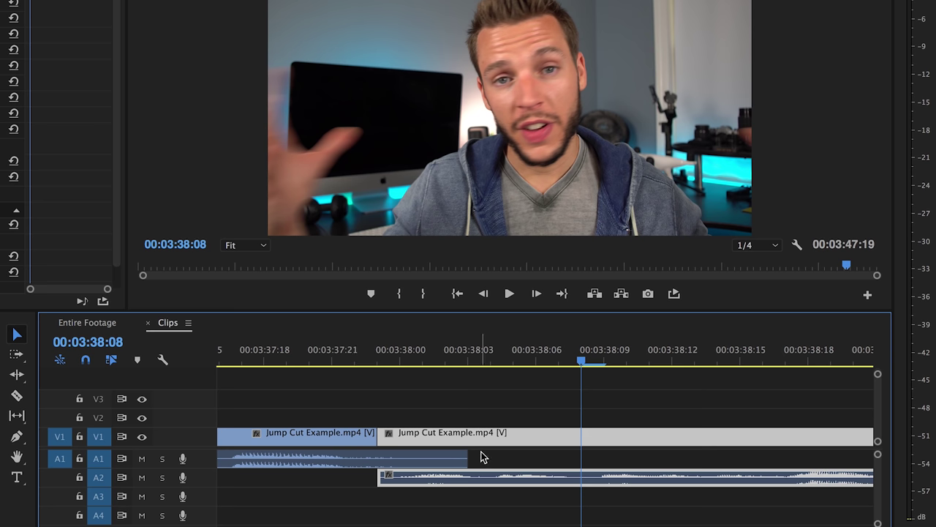
{"action": "scroll", "coordinate": [481, 457], "scroll_direction": "down", "scroll_amount": 1}
{"action": "scroll", "coordinate": [481, 458], "scroll_direction": "down", "scroll_amount": 3}
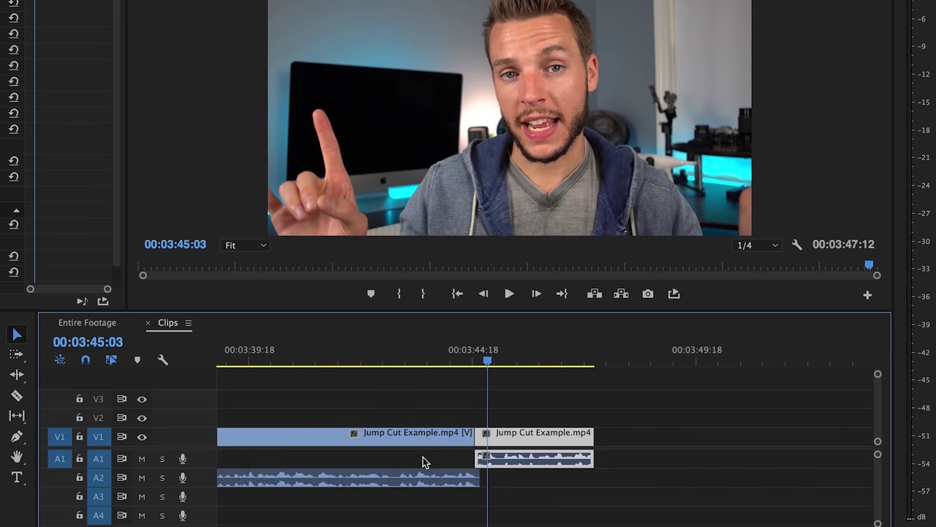
{"action": "scroll", "coordinate": [424, 458], "scroll_direction": "up", "scroll_amount": 3}
{"action": "scroll", "coordinate": [306, 461], "scroll_direction": "down", "scroll_amount": 2}
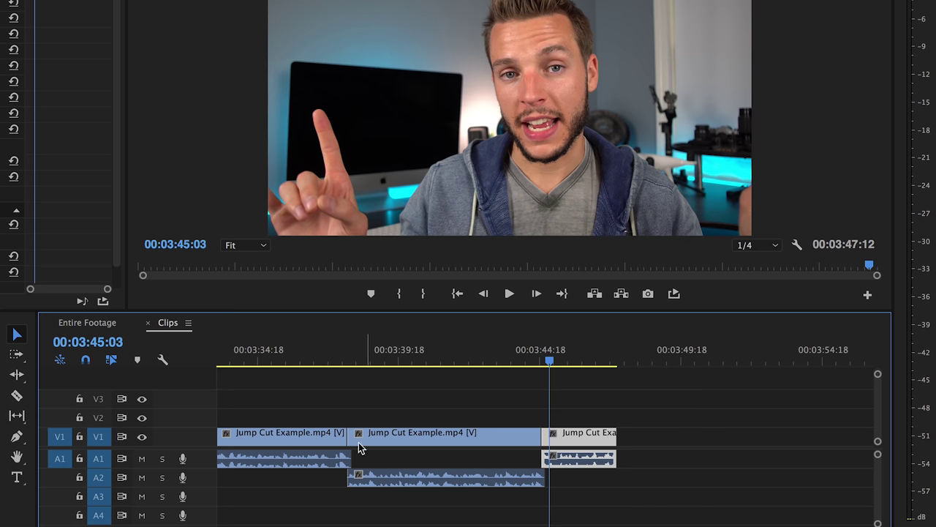
- Play across the second cut to hear the A2 audio running into the third clip
{"action": "key", "text": "equal"}
{"action": "key", "text": "minus"}
{"action": "key", "text": "minus"}
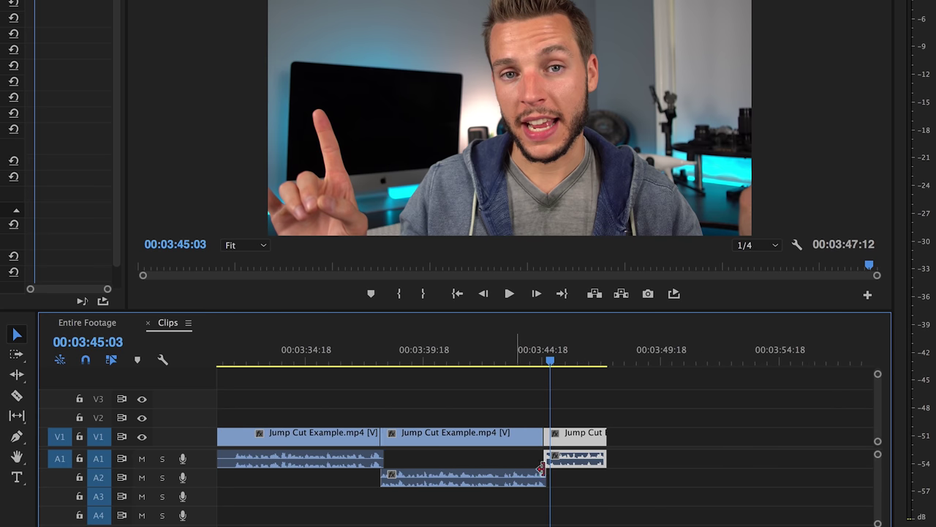
{"action": "key", "text": "minus"}
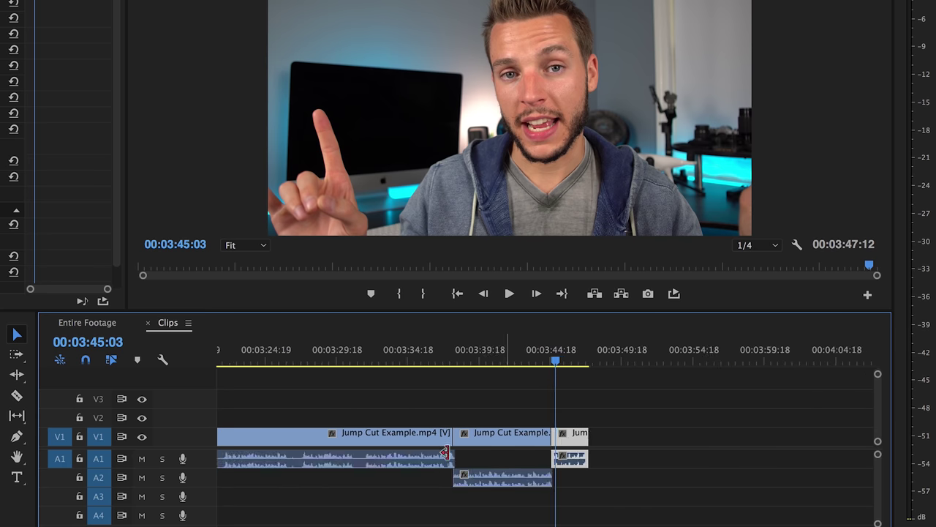
{"action": "key", "text": "equal"}
{"action": "key", "text": "equal"}
{"action": "key", "text": "equal"}
{"action": "left_click", "coordinate": [460, 360]}
{"action": "key", "text": "space"}
{"action": "key", "text": "space"}
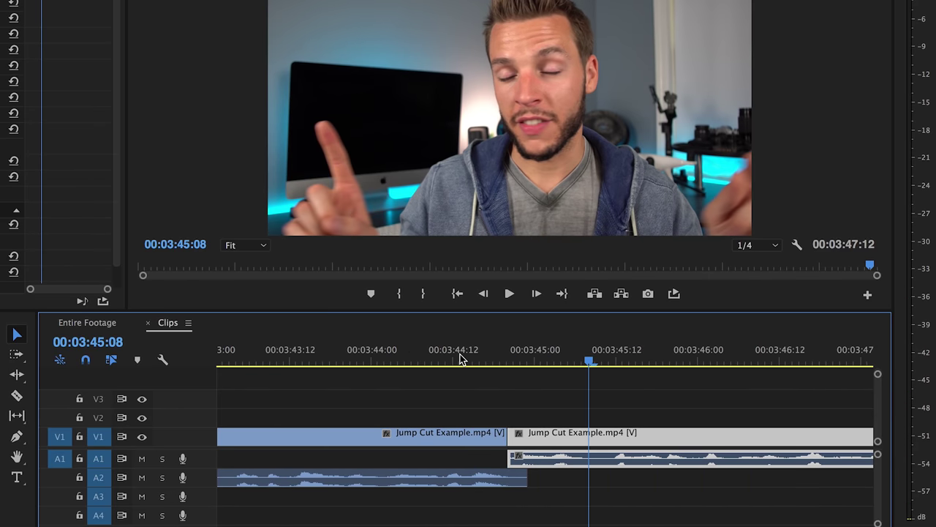
{"action": "key", "text": "minus"}
{"action": "key", "text": "minus"}
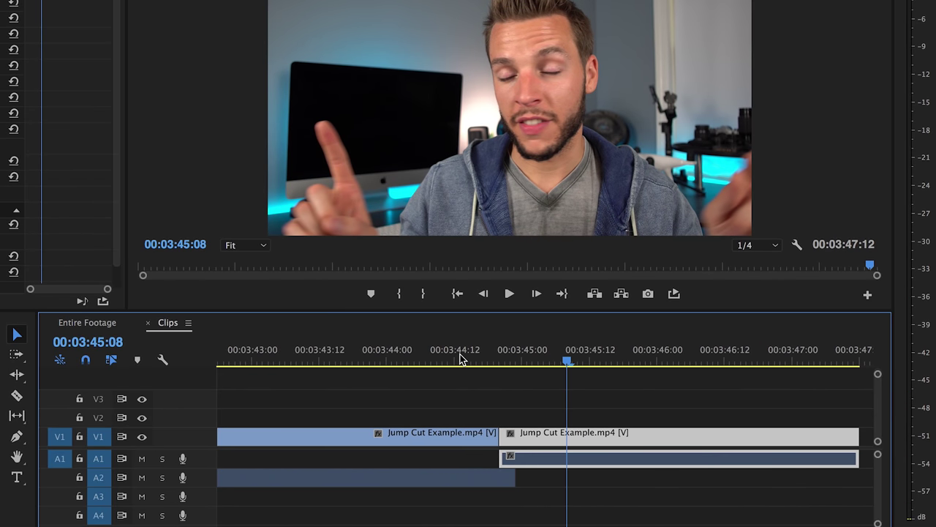
{"action": "left_click", "coordinate": [418, 360]}
{"action": "key", "text": "space"}
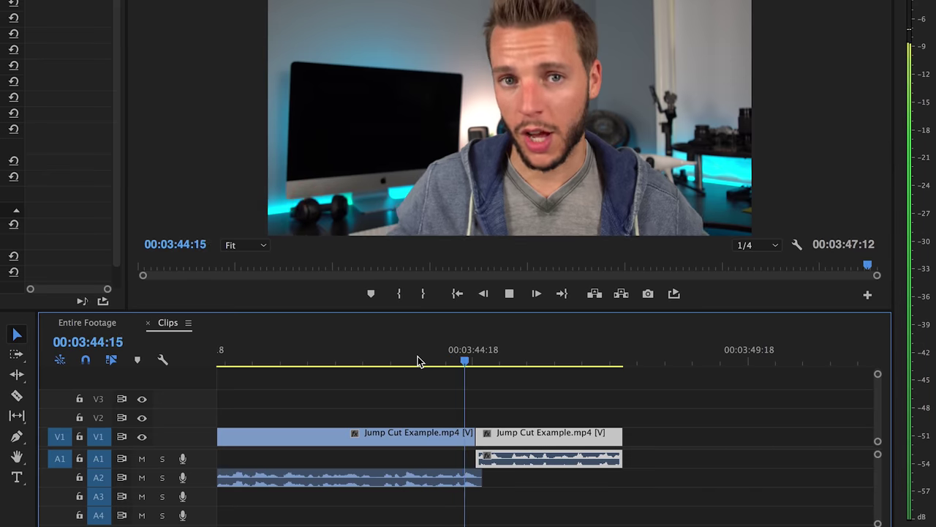
{"action": "key", "text": "space"}
- Replay the second cut zoomed in, then switch to the Entire Footage sequence
{"action": "key", "text": "minus"}
{"action": "key", "text": "minus"}
{"action": "key", "text": "minus"}
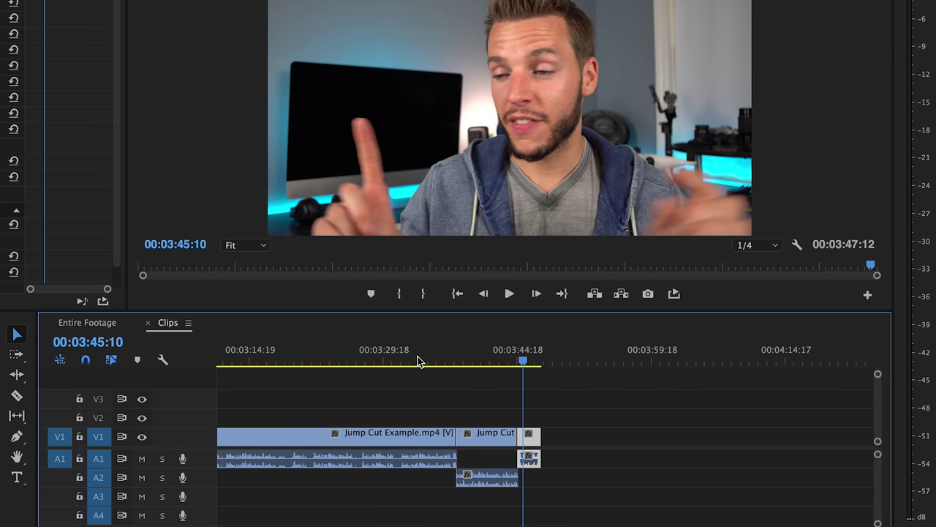
{"action": "left_click", "coordinate": [449, 361]}
{"action": "key", "text": "equal"}
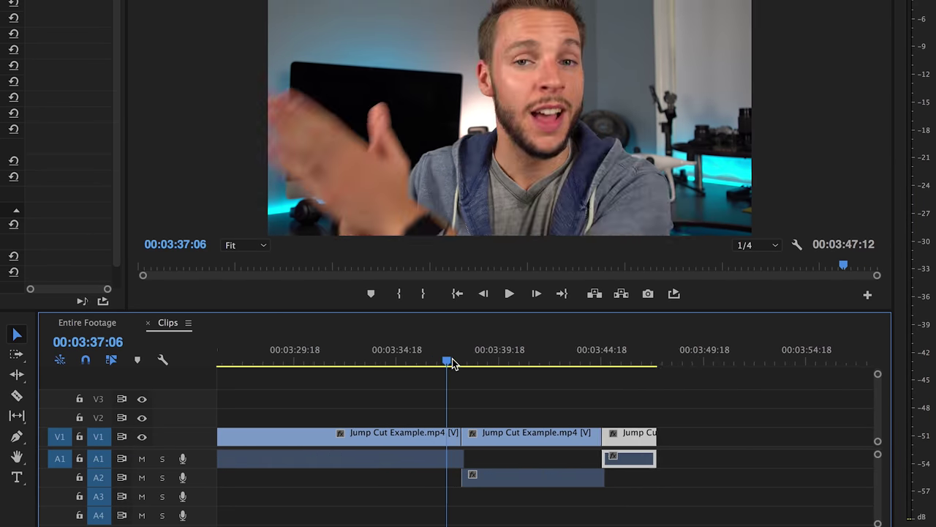
{"action": "key", "text": "equal"}
{"action": "left_click", "coordinate": [664, 359]}
{"action": "key", "text": "space"}
{"action": "key", "text": "space"}
{"action": "key", "text": "equal"}
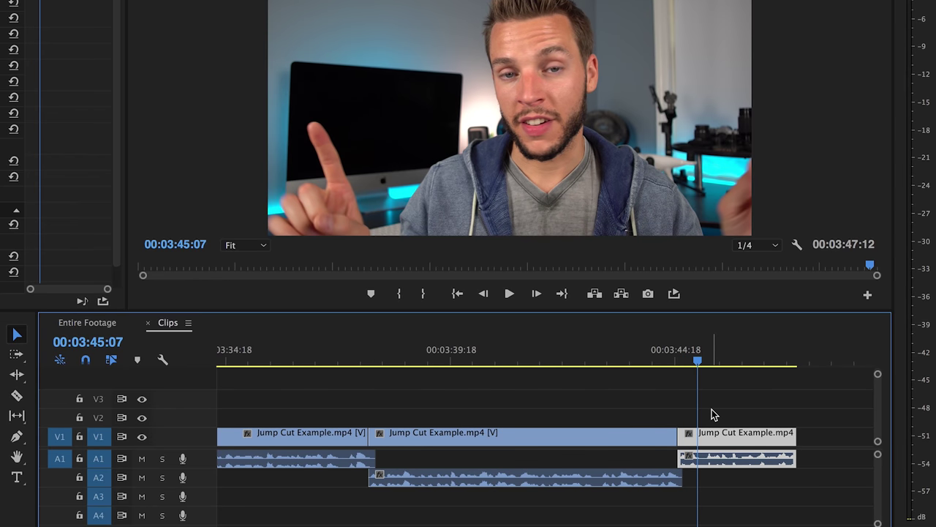
{"action": "key", "text": "minus"}
{"action": "key", "text": "minus"}
{"action": "key", "text": "minus"}
{"action": "left_click", "coordinate": [424, 360]}
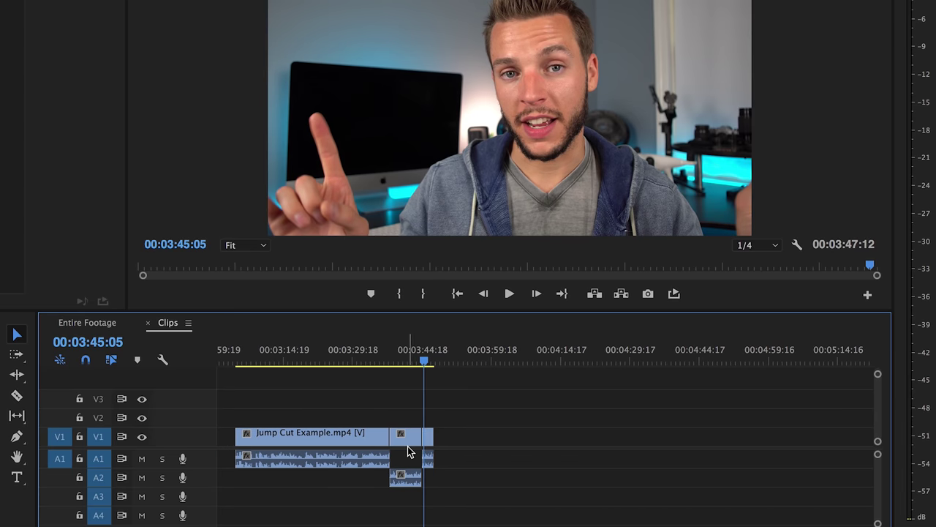
{"action": "left_click", "coordinate": [80, 323]}
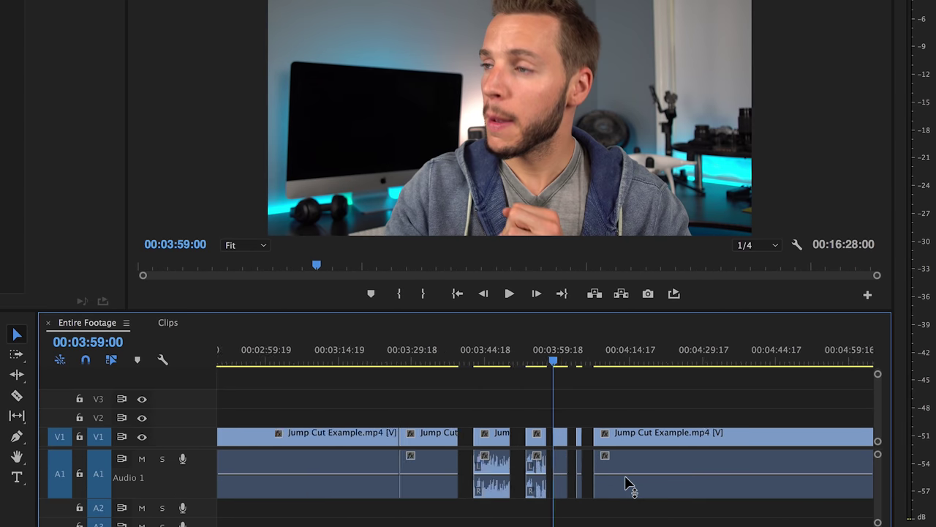
- Back in the Clips sequence, play across the second cut to hear its overlapping audio
{"action": "key", "text": "minus"}
{"action": "key", "text": "minus"}
{"action": "key", "text": "minus"}
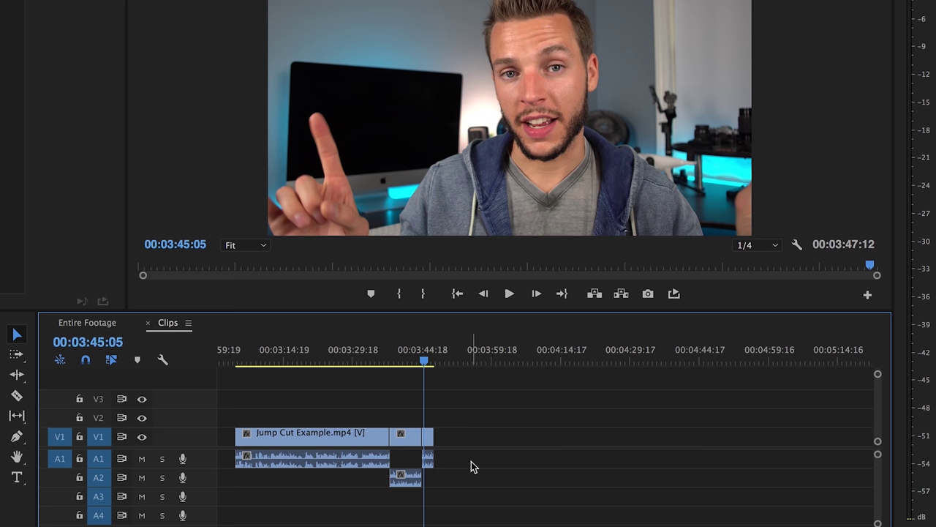
{"action": "left_click", "coordinate": [382, 361]}
{"action": "key", "text": "equal"}
{"action": "key", "text": "equal"}
{"action": "key", "text": "equal"}
{"action": "left_click", "coordinate": [417, 360]}
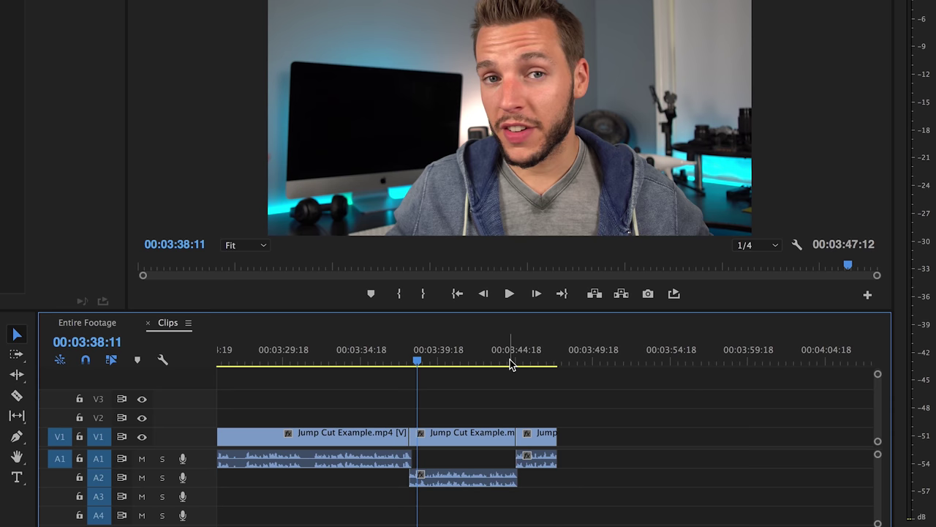
{"action": "left_click", "coordinate": [510, 359]}
{"action": "key", "text": "space"}
{"action": "key", "text": "space"}
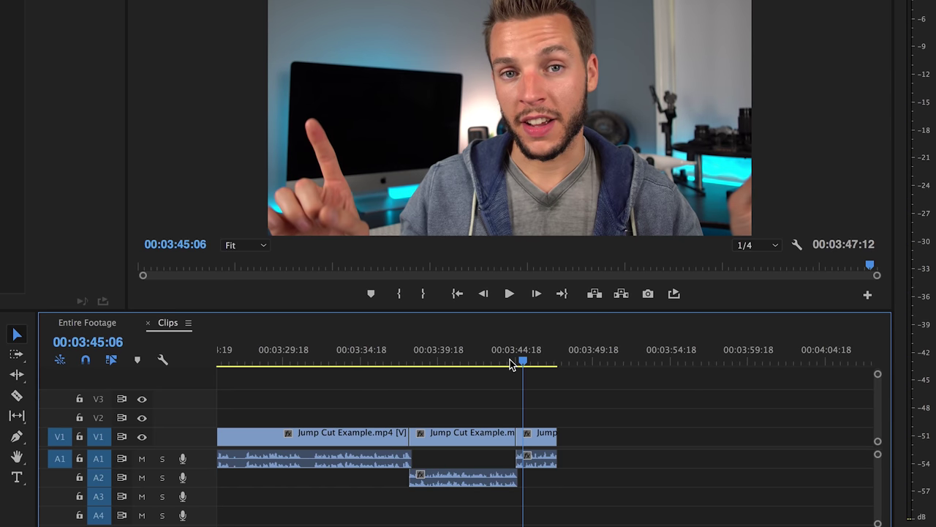